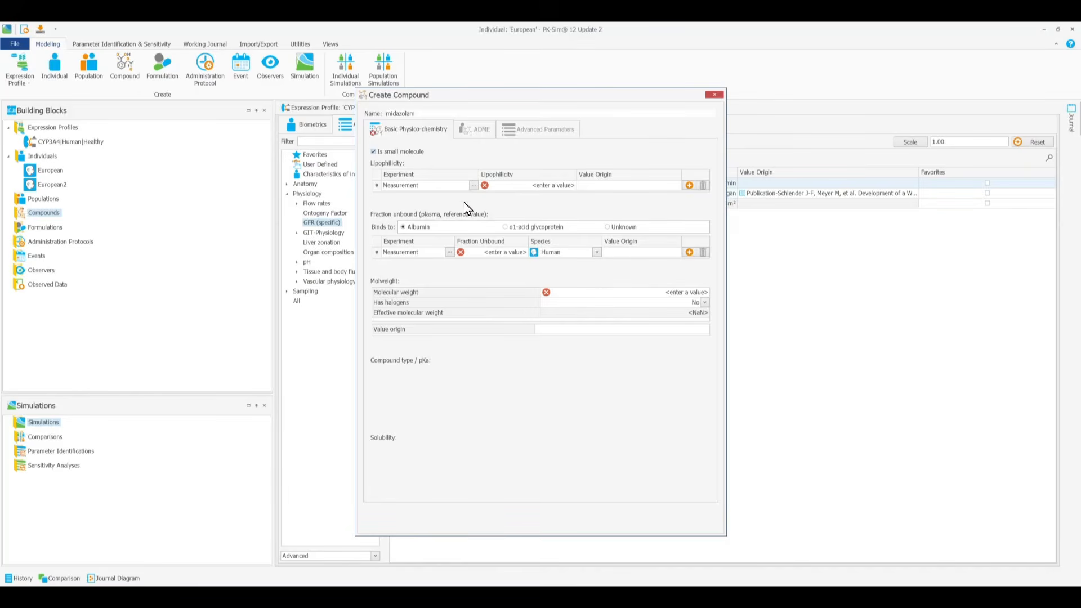
Step: Set the measured lipophilicity of the small-molecule compound midazolam to 3.13 Log Units
{"action": "left_click", "coordinate": [470, 187]}
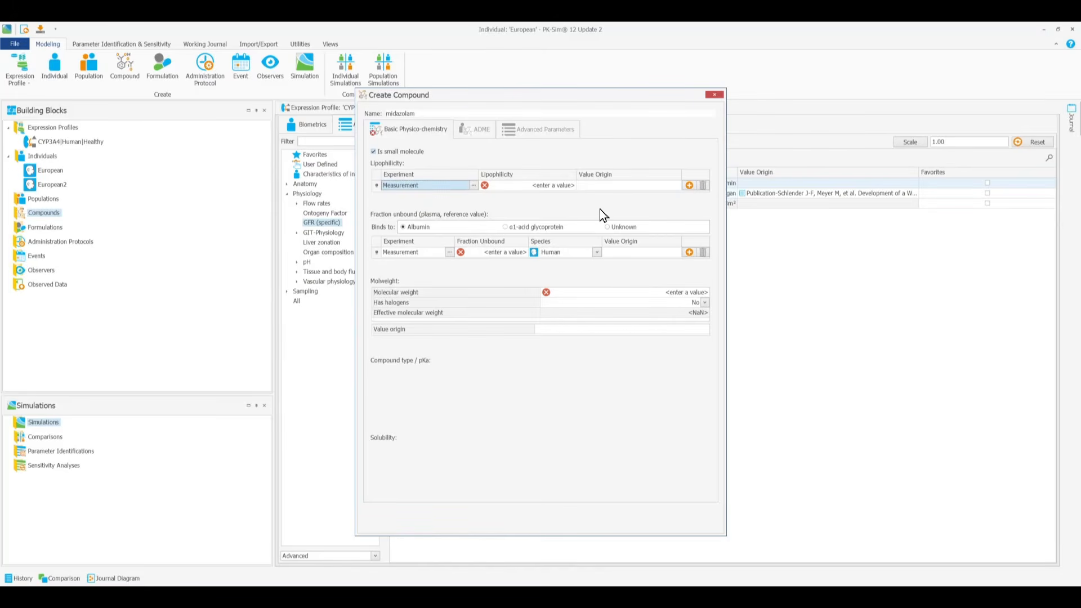
{"action": "left_click", "coordinate": [375, 154]}
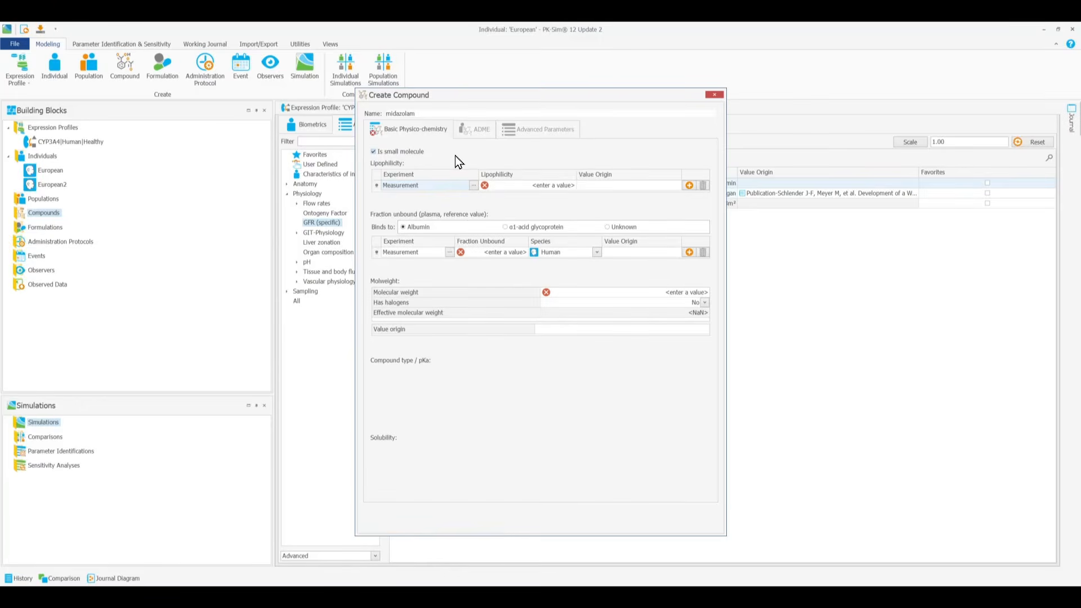
{"action": "left_click", "coordinate": [530, 185]}
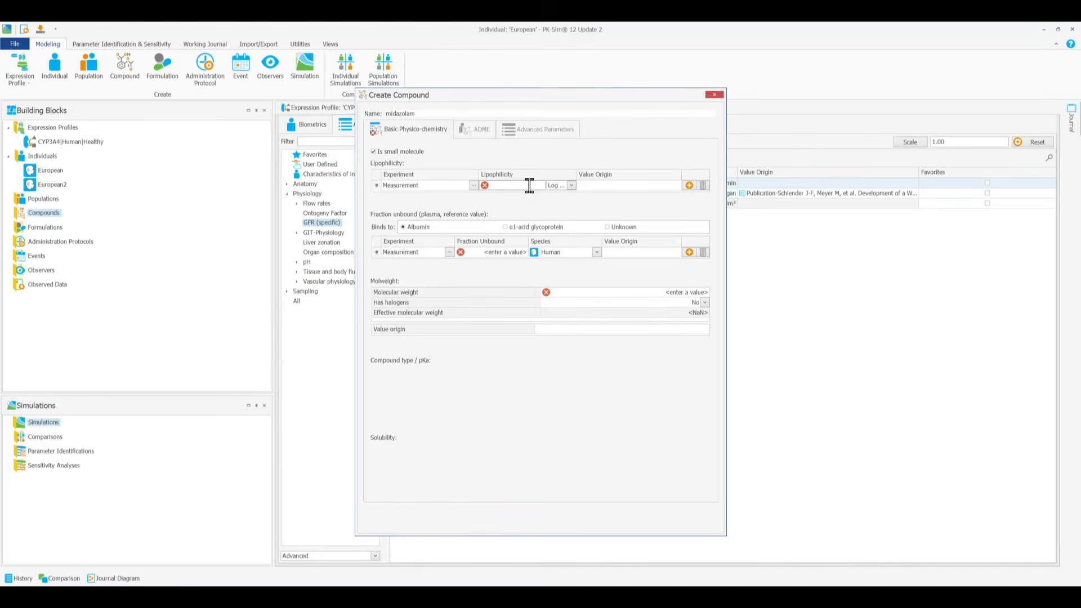
{"action": "type", "text": "3.13"}
Step: Record Internet as the source in the lipophilicity's value origin
{"action": "left_click", "coordinate": [596, 190]}
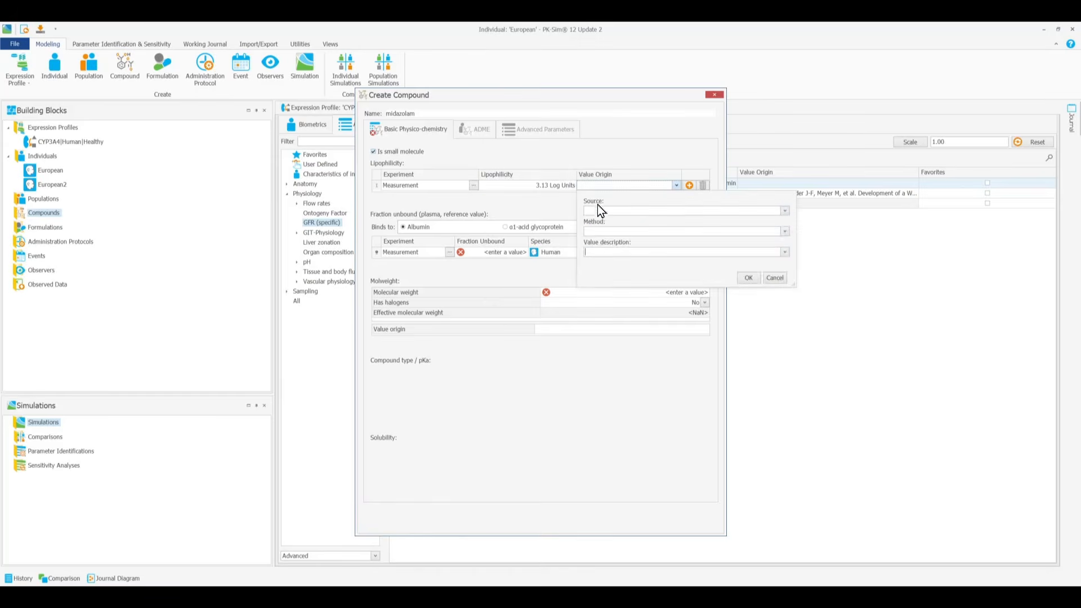
{"action": "left_click", "coordinate": [598, 208]}
{"action": "left_click", "coordinate": [610, 245]}
{"action": "left_click", "coordinate": [747, 282]}
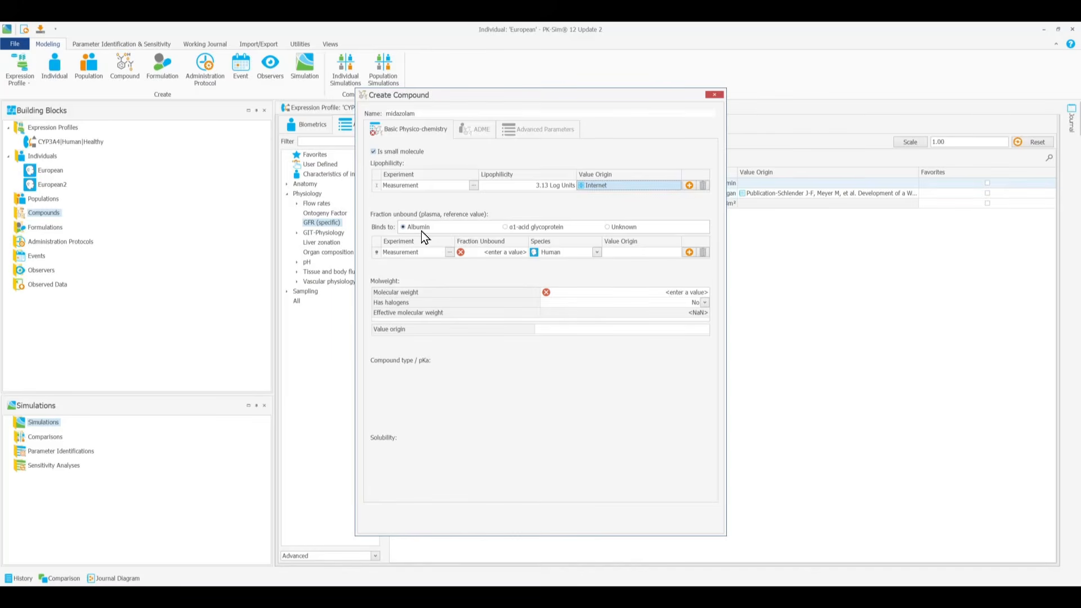
Step: Choose albumin as the plasma binding protein and set the human fraction unbound to 1.6 %
{"action": "left_click", "coordinate": [506, 227]}
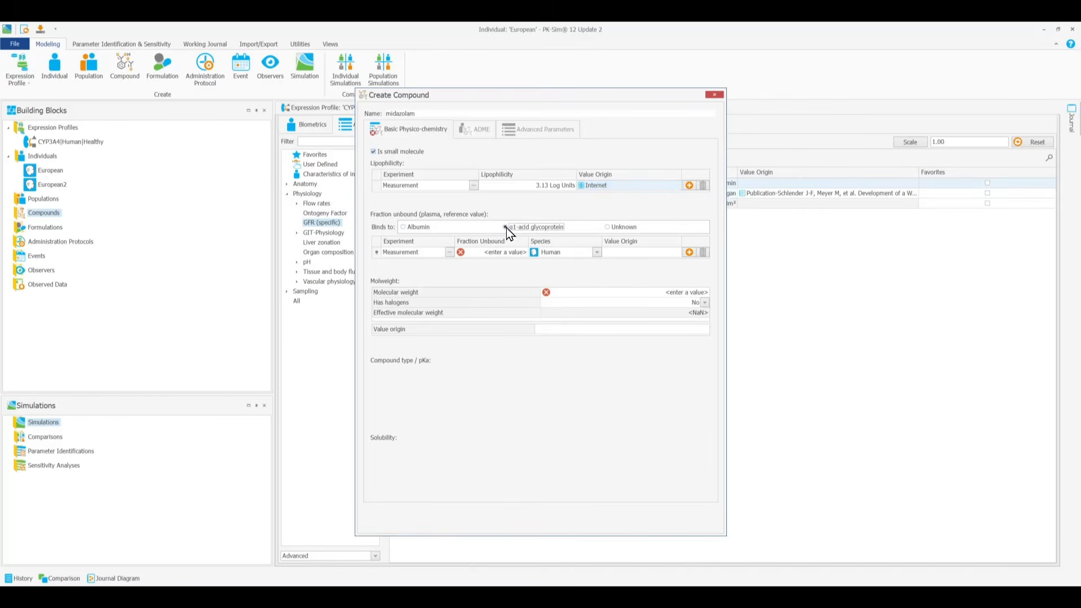
{"action": "left_click", "coordinate": [608, 227]}
{"action": "left_click", "coordinate": [405, 228]}
{"action": "left_click", "coordinate": [504, 251]}
{"action": "type", "text": "1.6"}
{"action": "left_click", "coordinate": [523, 256]}
Step: Set the compound's molecular weight to 325.77 g/mol
{"action": "left_click", "coordinate": [608, 293]}
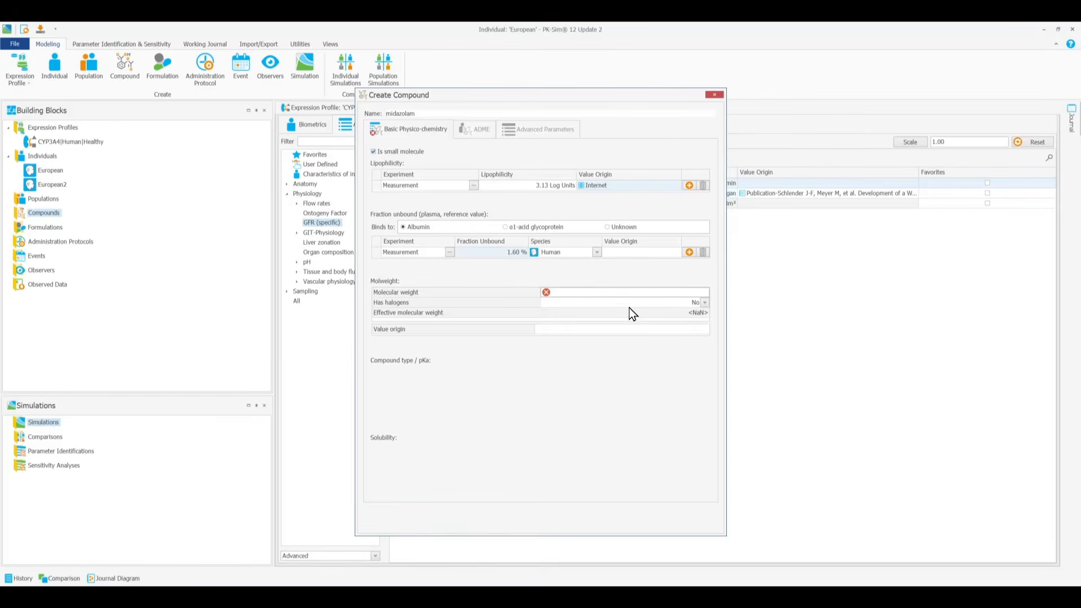
{"action": "type", "text": "325.77"}
{"action": "left_click", "coordinate": [703, 292]}
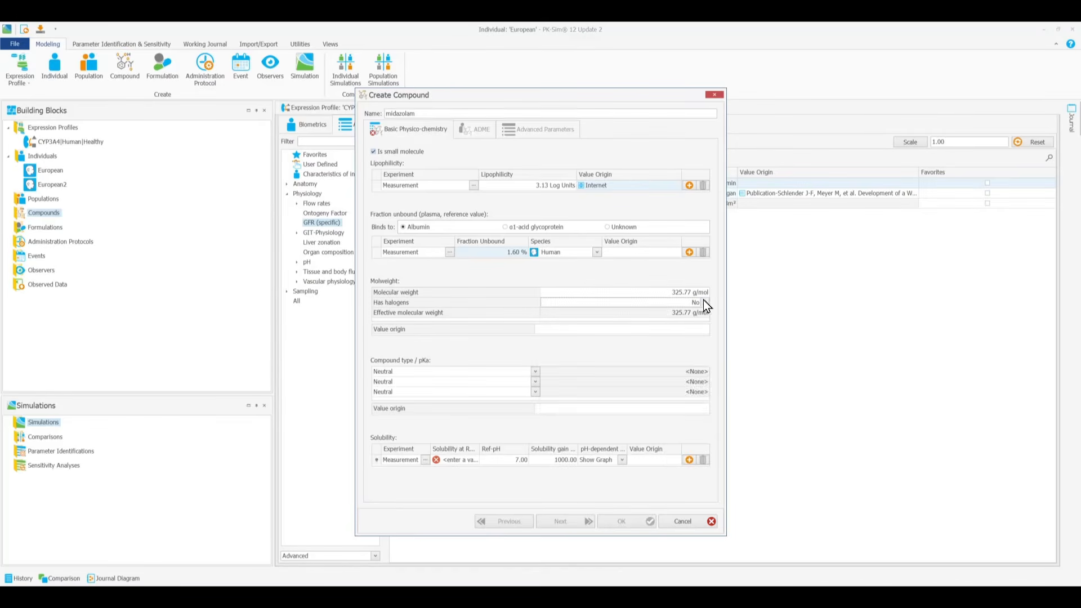
Step: Specify the compound's halogens as one chlorine (Cl) atom and one fluorine (F) atom
{"action": "left_click", "coordinate": [693, 305]}
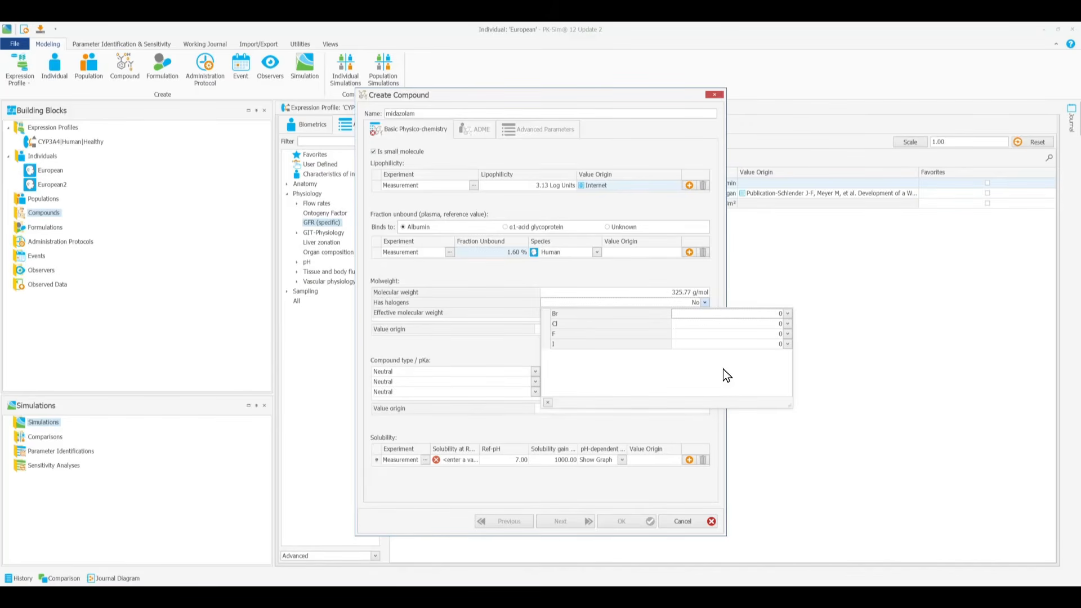
{"action": "left_click", "coordinate": [788, 324]}
{"action": "left_click", "coordinate": [765, 344]}
{"action": "left_click", "coordinate": [791, 336]}
{"action": "left_click", "coordinate": [770, 351]}
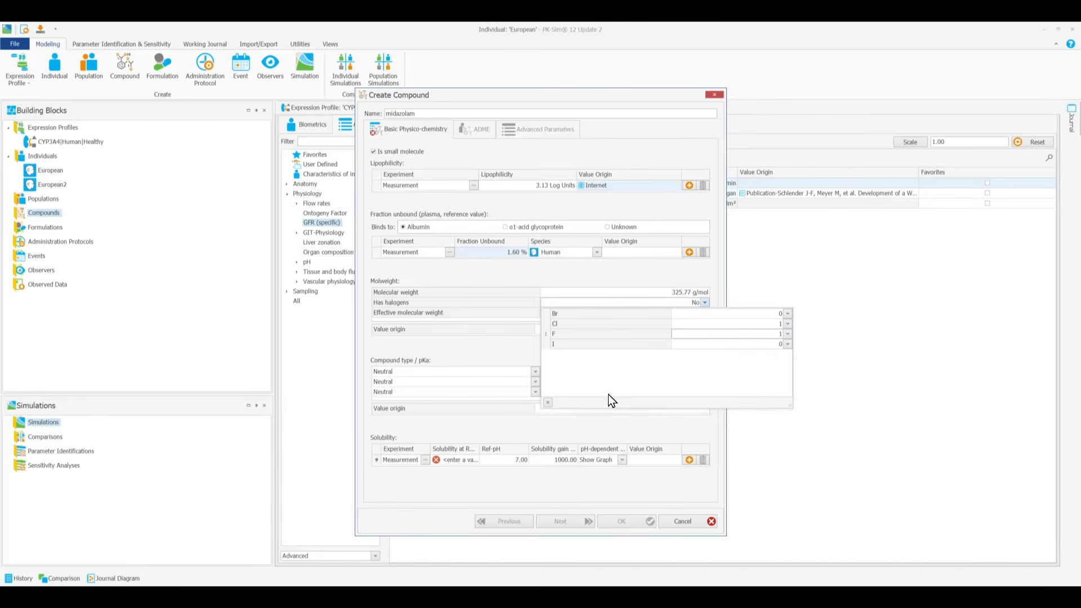
{"action": "left_click", "coordinate": [549, 403]}
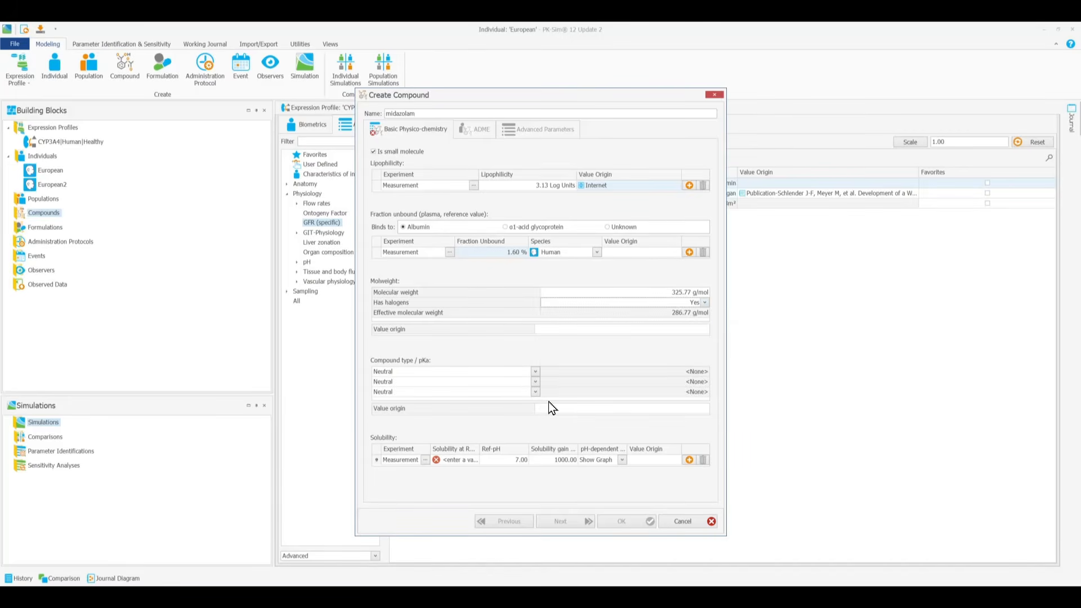
Step: Define the first compound type as Base with a pKa of 6.15
{"action": "left_click", "coordinate": [535, 373]}
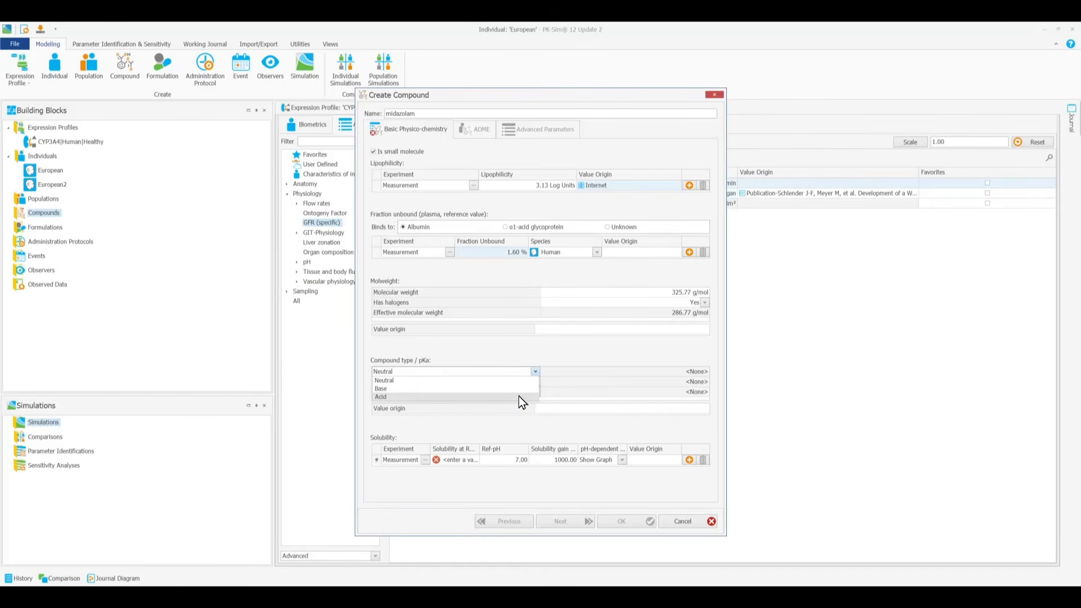
{"action": "left_click", "coordinate": [519, 391]}
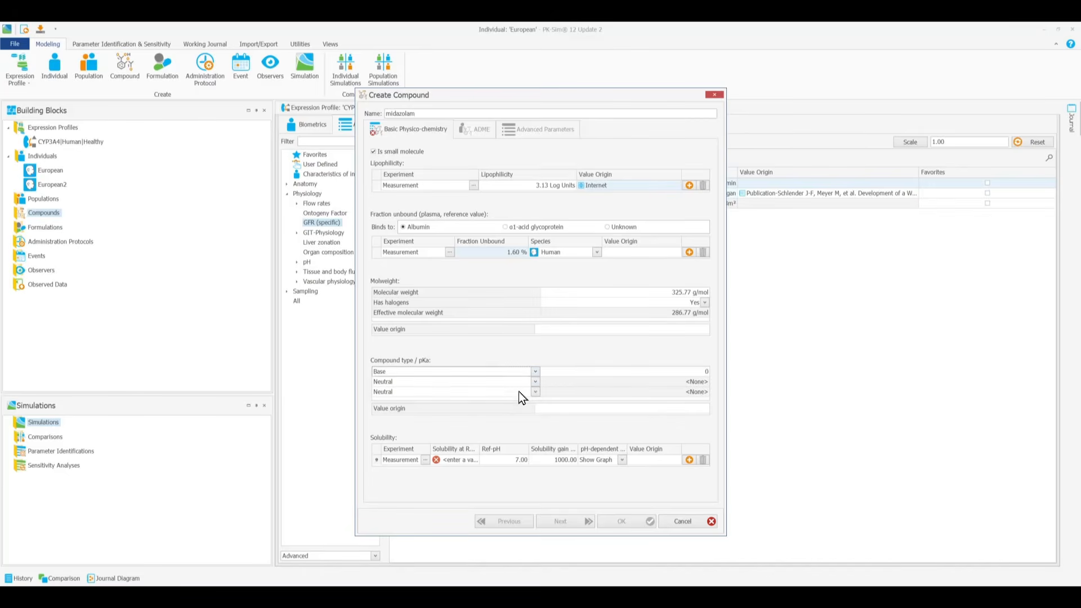
{"action": "left_click", "coordinate": [689, 372]}
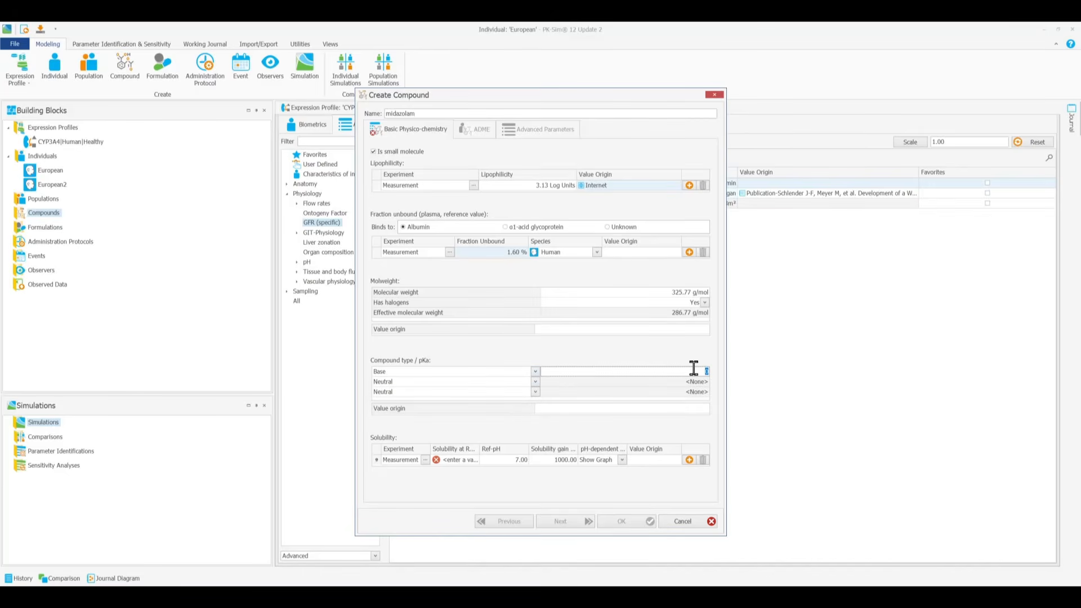
{"action": "type", "text": "6.15"}
Step: Set the measured solubility to 49 mg/l at a reference pH of 6.5
{"action": "left_click", "coordinate": [463, 460]}
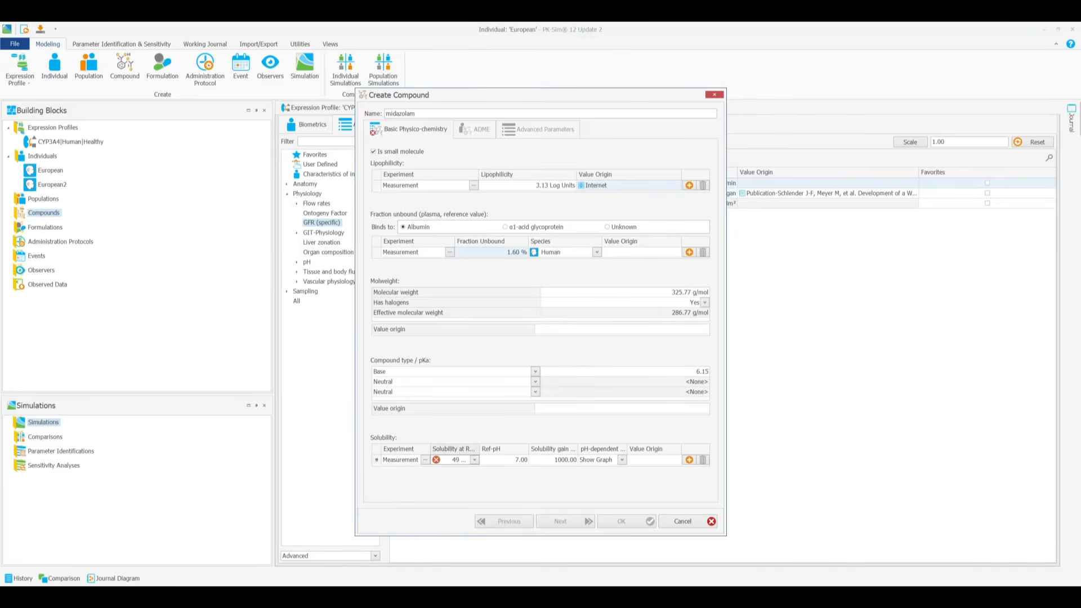
{"action": "left_click", "coordinate": [474, 459]}
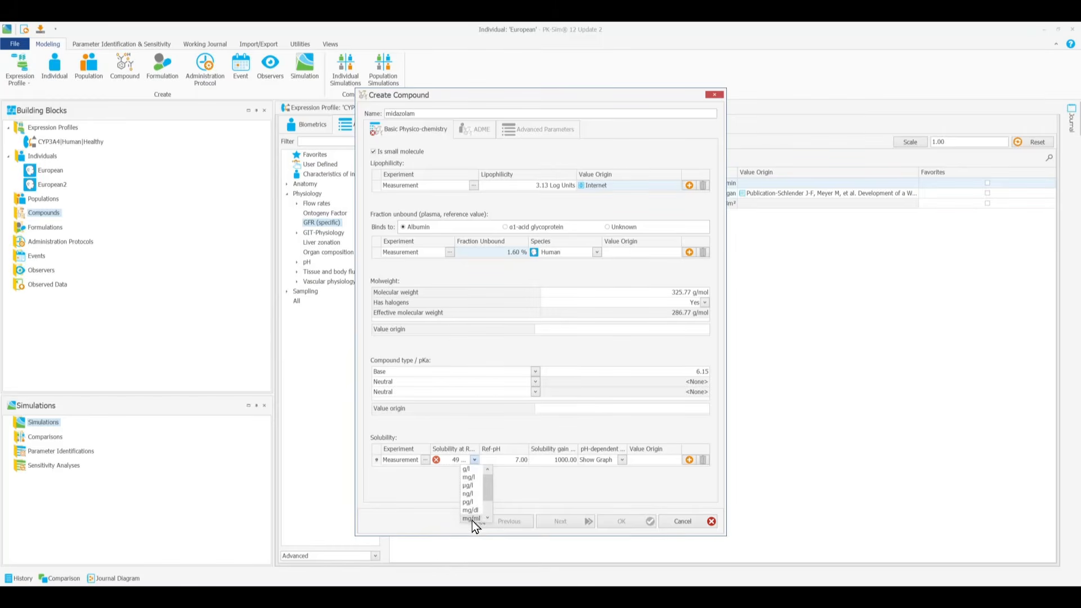
{"action": "left_click", "coordinate": [475, 478]}
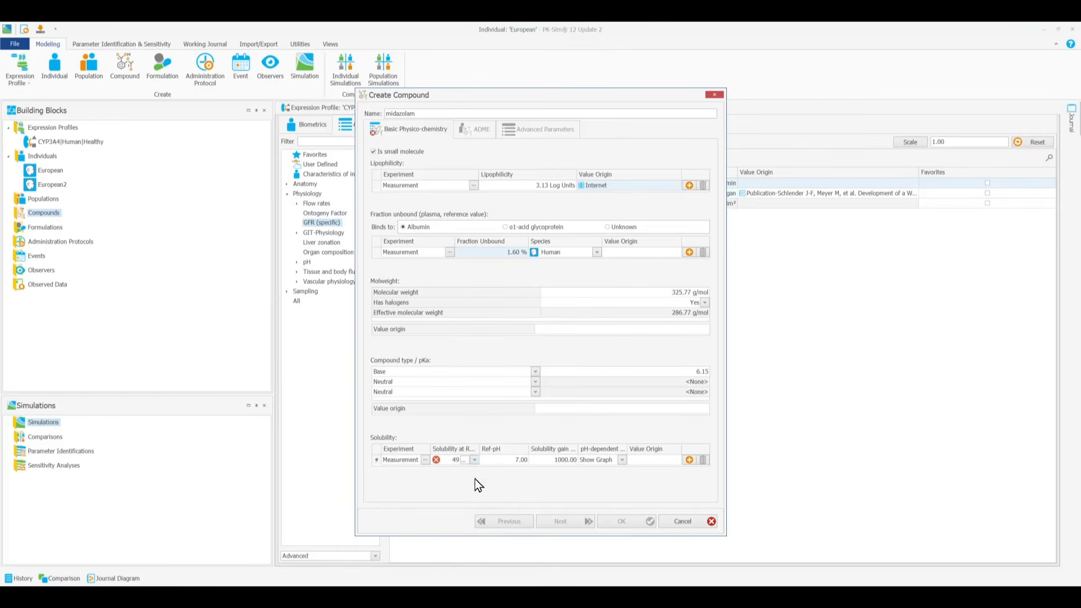
{"action": "left_click", "coordinate": [524, 460]}
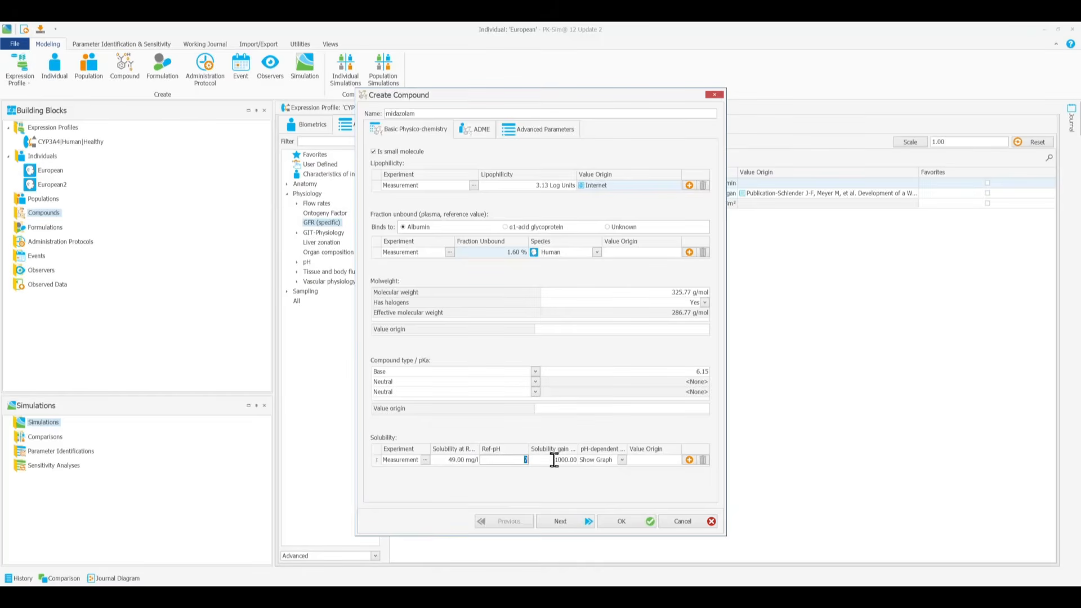
{"action": "type", "text": "6.5"}
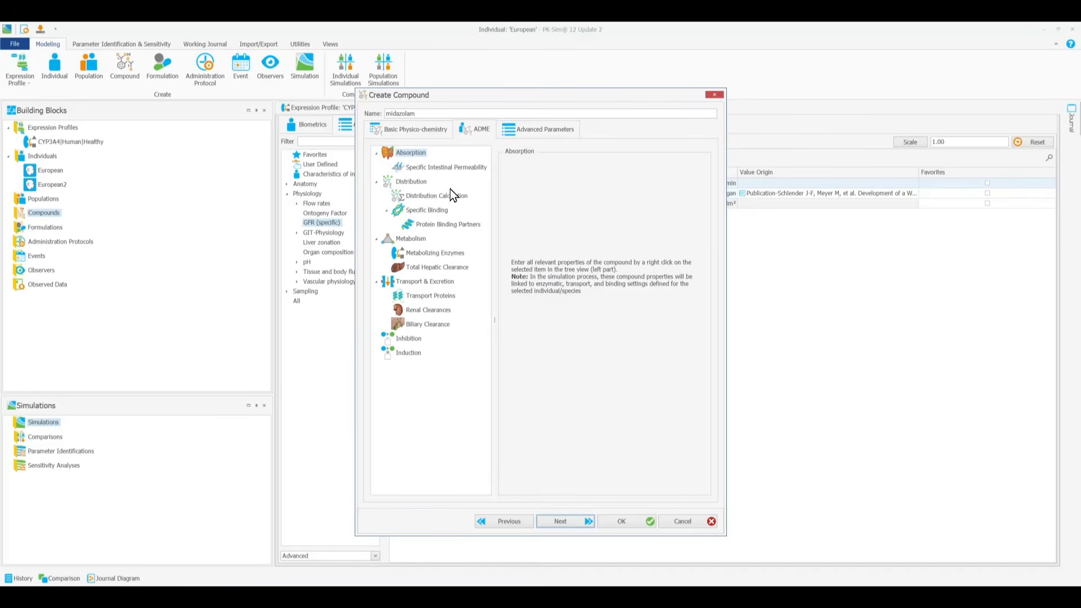
Step: Add a specific intestinal permeability entry named "optimized" with a permeability of 1.88E-4 cm/min
{"action": "left_click", "coordinate": [450, 166]}
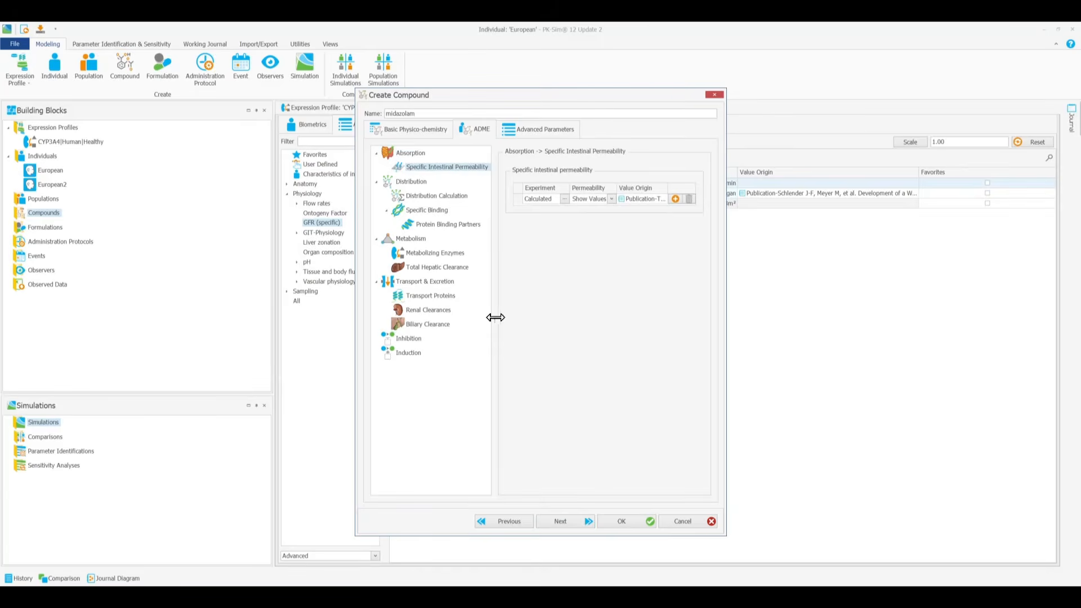
{"action": "left_click_drag", "start_coordinate": [495, 319], "coordinate": [461, 327]}
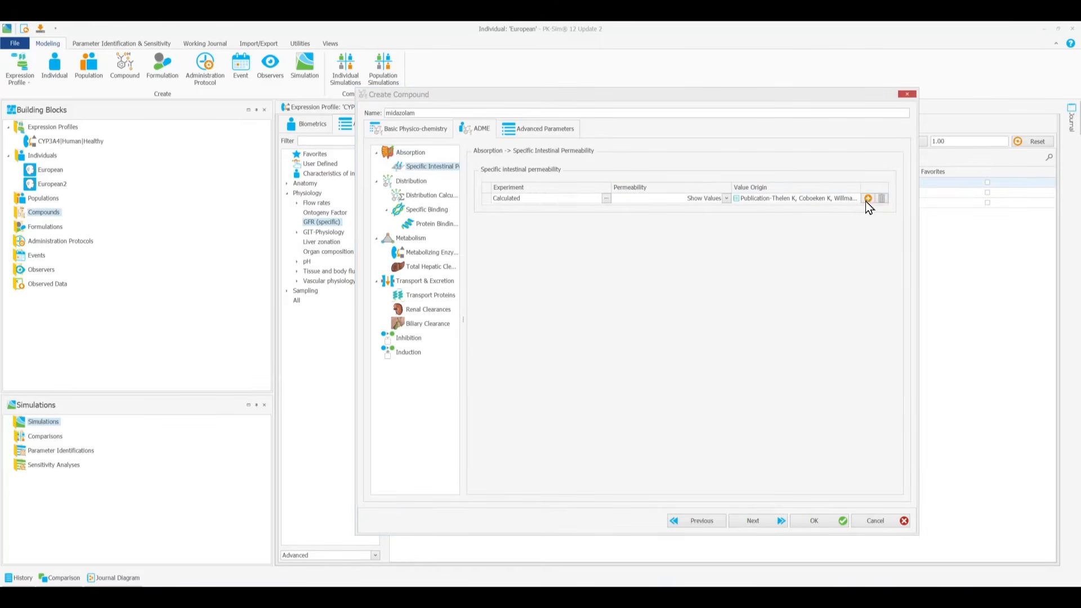
{"action": "left_click", "coordinate": [868, 199]}
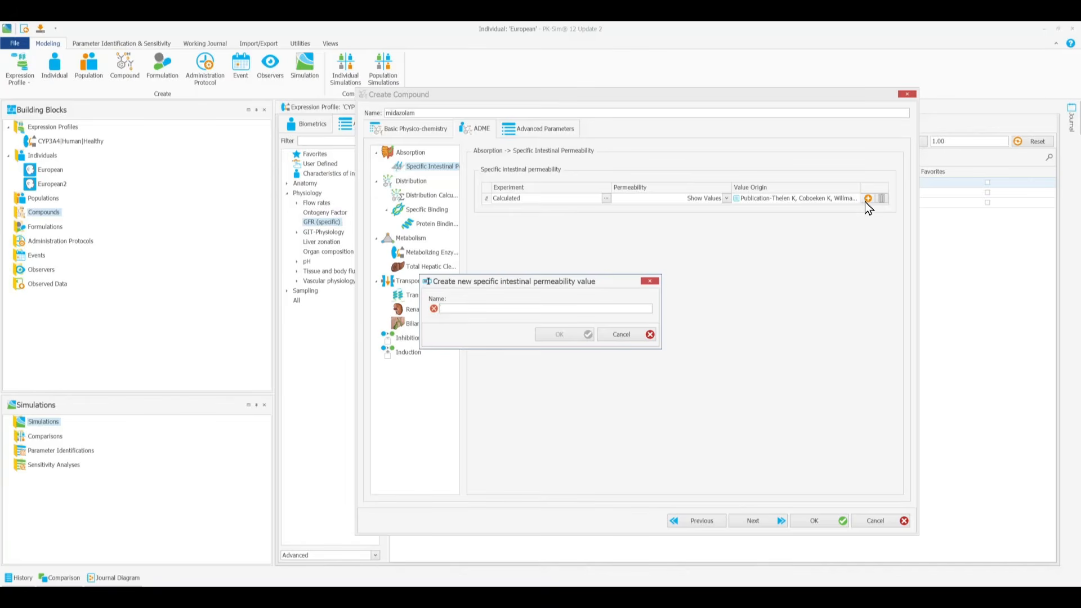
{"action": "type", "text": "optimized"}
{"action": "left_click", "coordinate": [581, 333]}
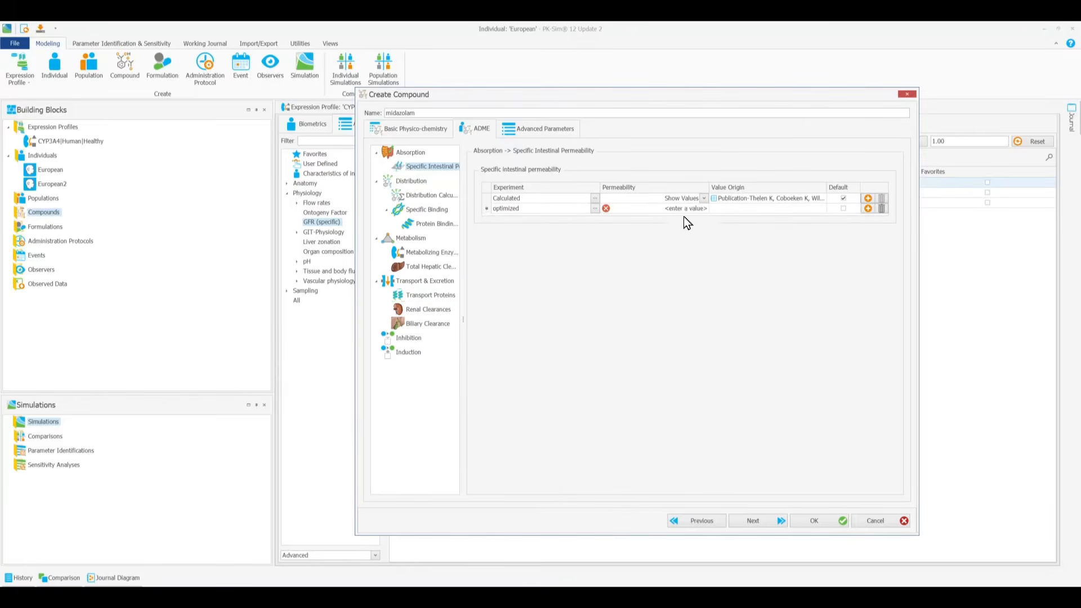
{"action": "type", "text": "1."}
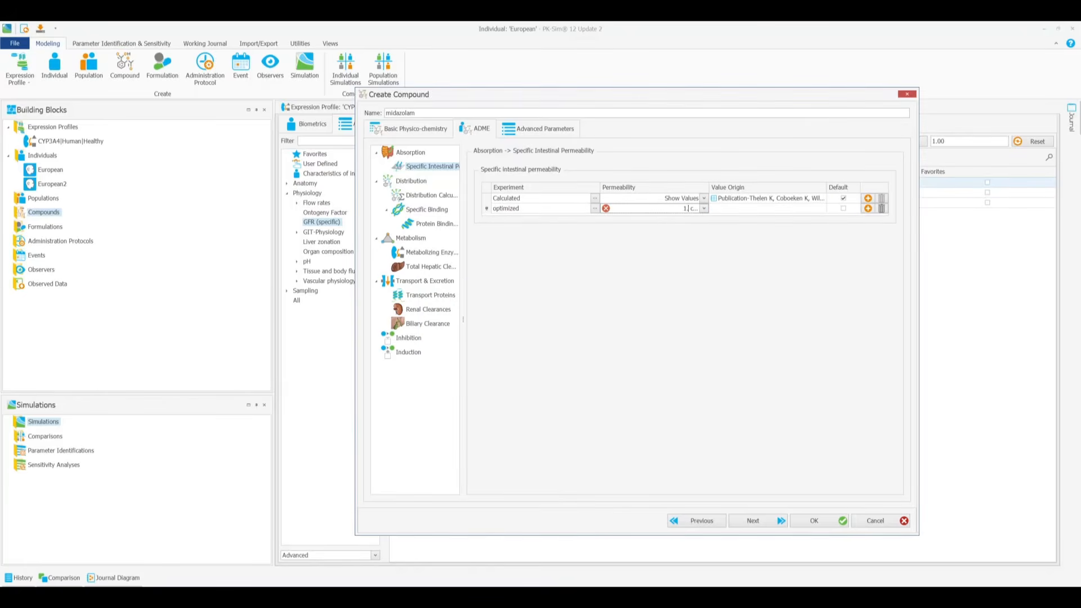
{"action": "type", "text": "88E-4"}
{"action": "key", "text": "Return"}
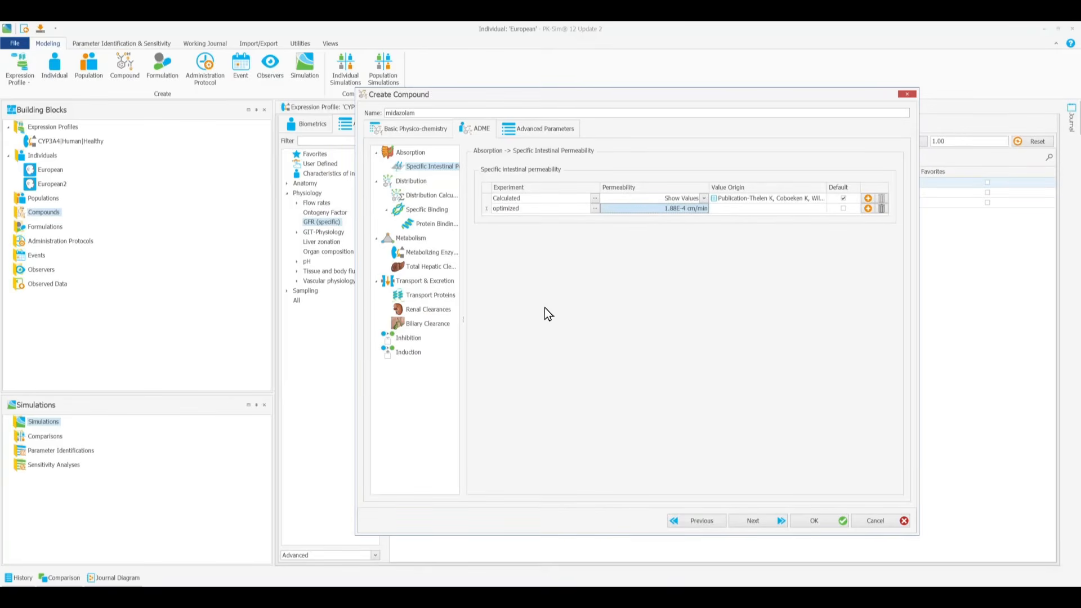
Step: Open the compound's distribution calculation settings and choose PK-Sim Standard as the partition coefficients method
{"action": "left_click", "coordinate": [431, 195]}
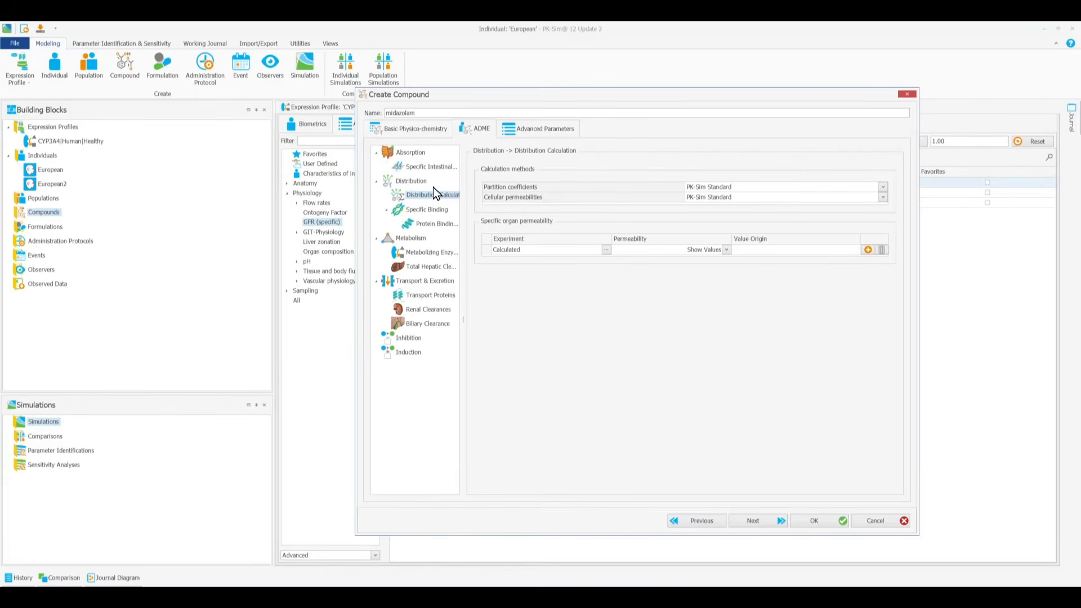
{"action": "left_click", "coordinate": [754, 187]}
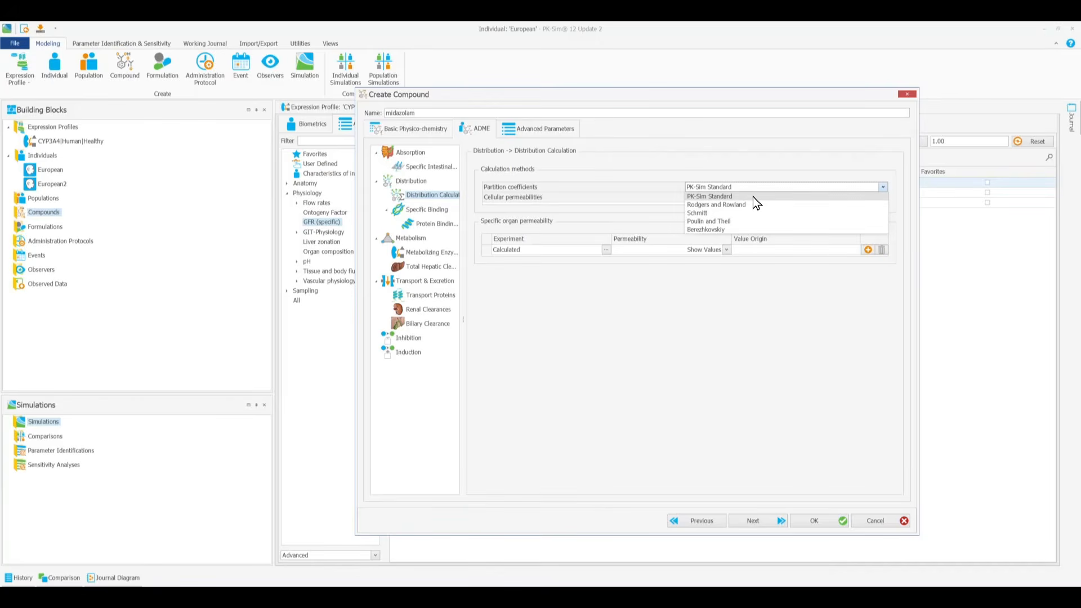
{"action": "left_click", "coordinate": [752, 197]}
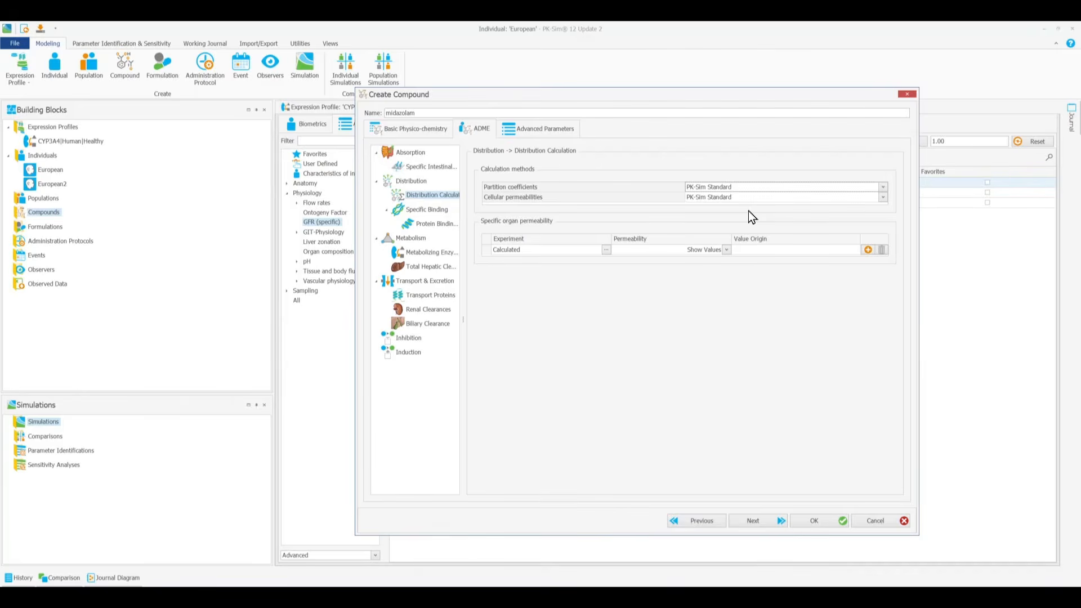
Step: Check the calculated specific organ permeability values without adding a new permeability entry
{"action": "left_click", "coordinate": [870, 251]}
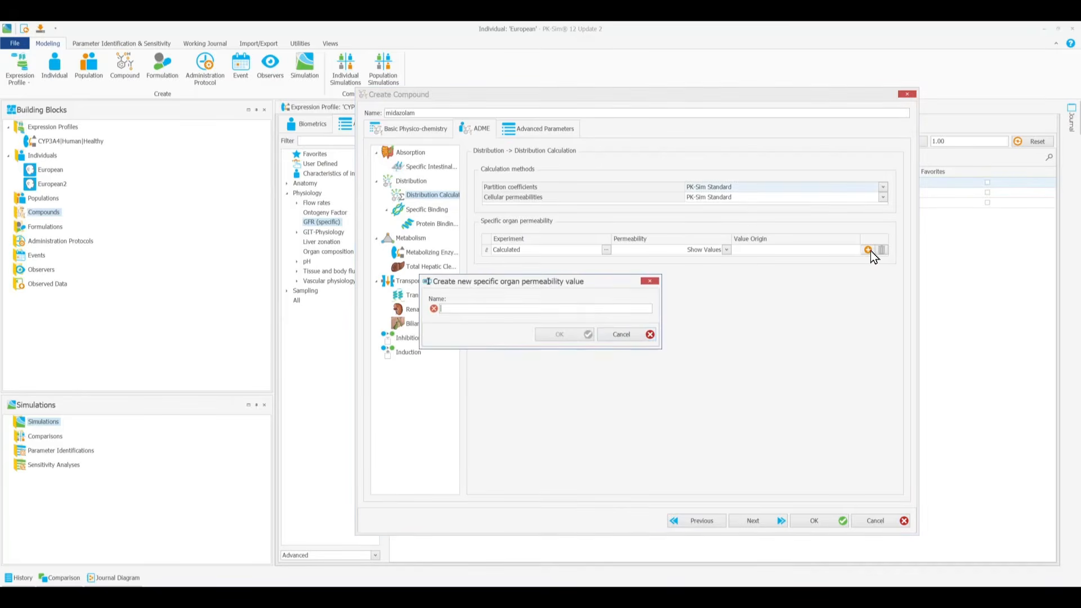
{"action": "left_click", "coordinate": [636, 337]}
{"action": "left_click", "coordinate": [723, 251]}
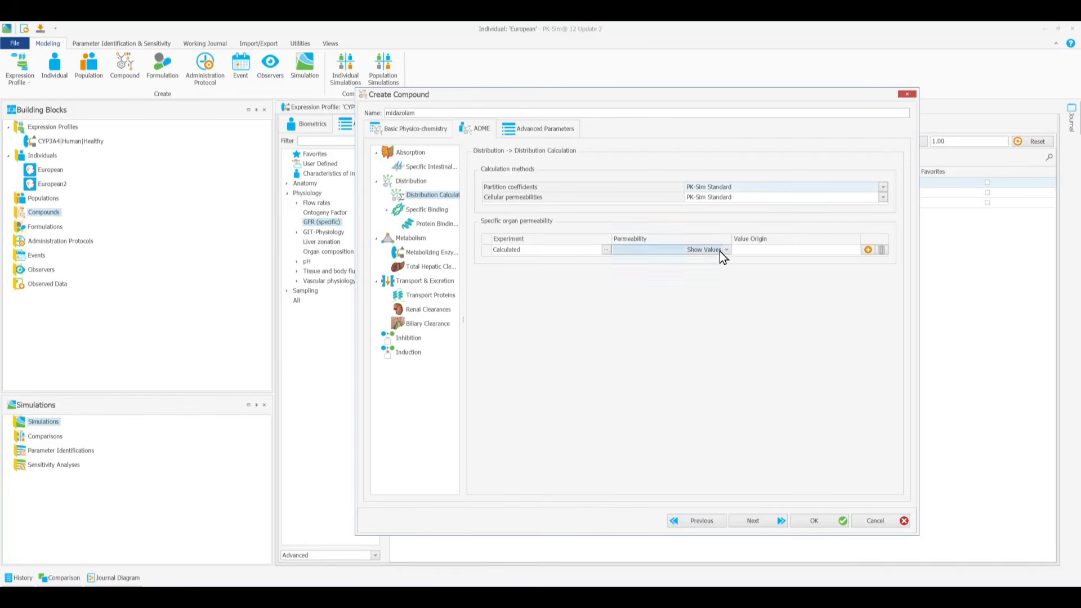
{"action": "left_click", "coordinate": [720, 251]}
{"action": "left_click", "coordinate": [720, 251]}
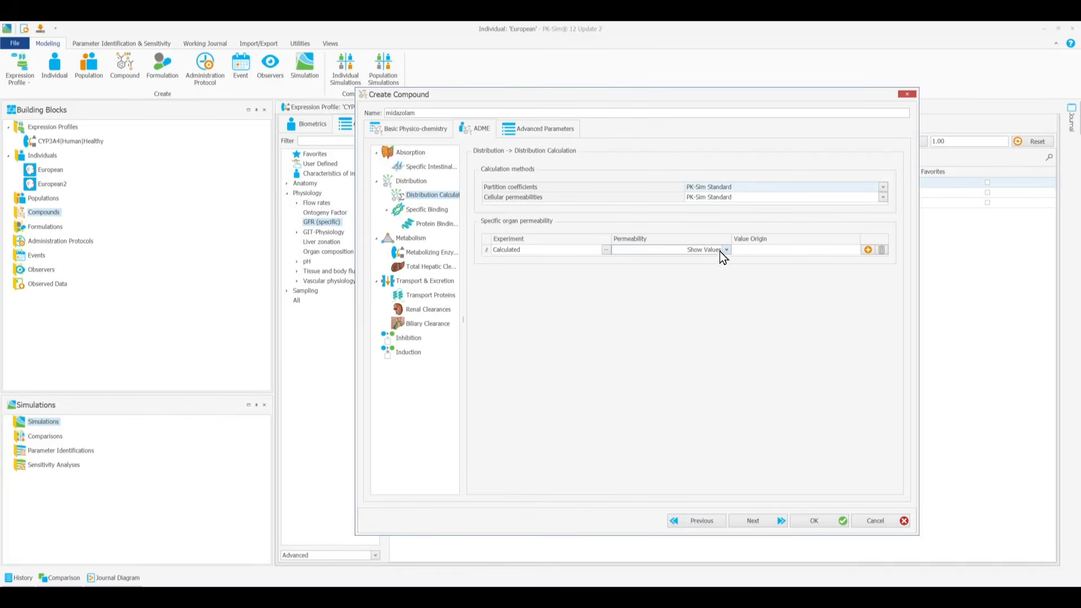
Step: Set the calculation method for partition coefficients to Rodgers and Rowland
{"action": "left_click", "coordinate": [727, 188]}
{"action": "left_click", "coordinate": [729, 206]}
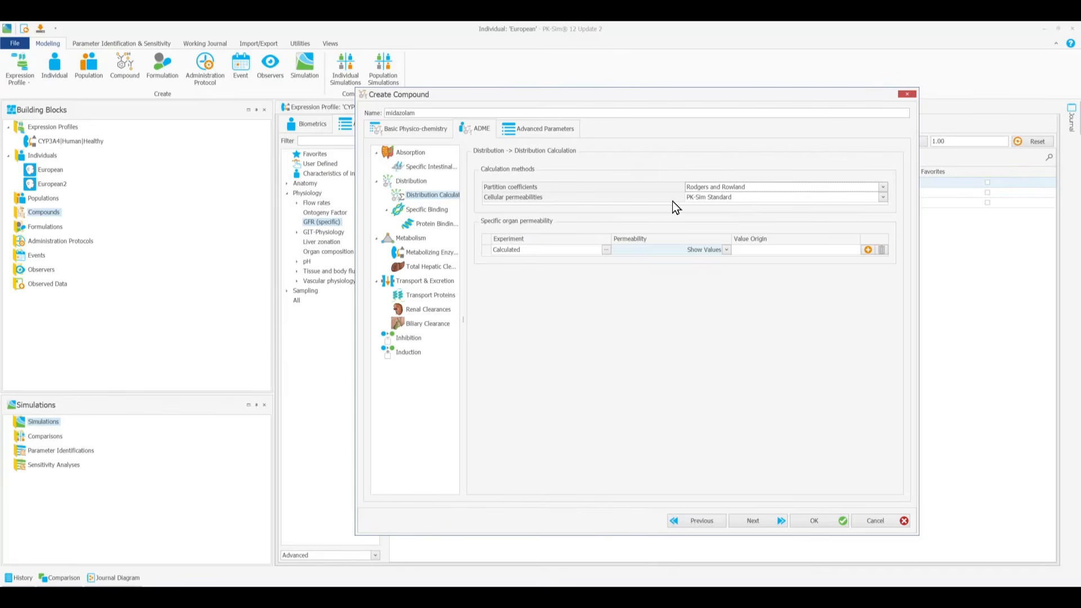
Step: Begin a metabolizing enzyme process for CYP3A4 and enter "example" as its data source
{"action": "left_click", "coordinate": [437, 225]}
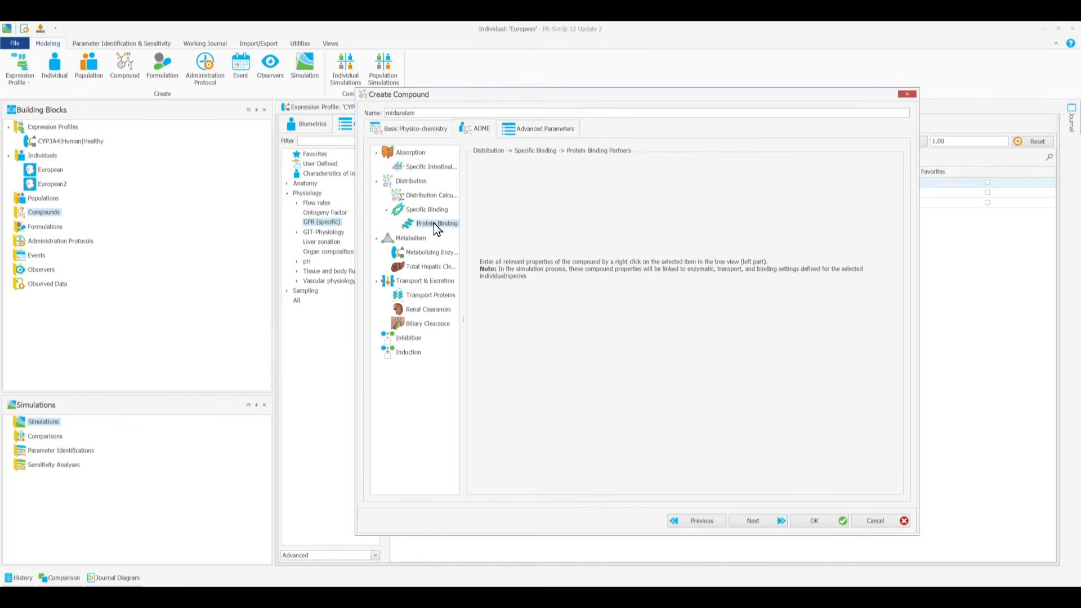
{"action": "left_click_drag", "start_coordinate": [459, 316], "coordinate": [501, 311]}
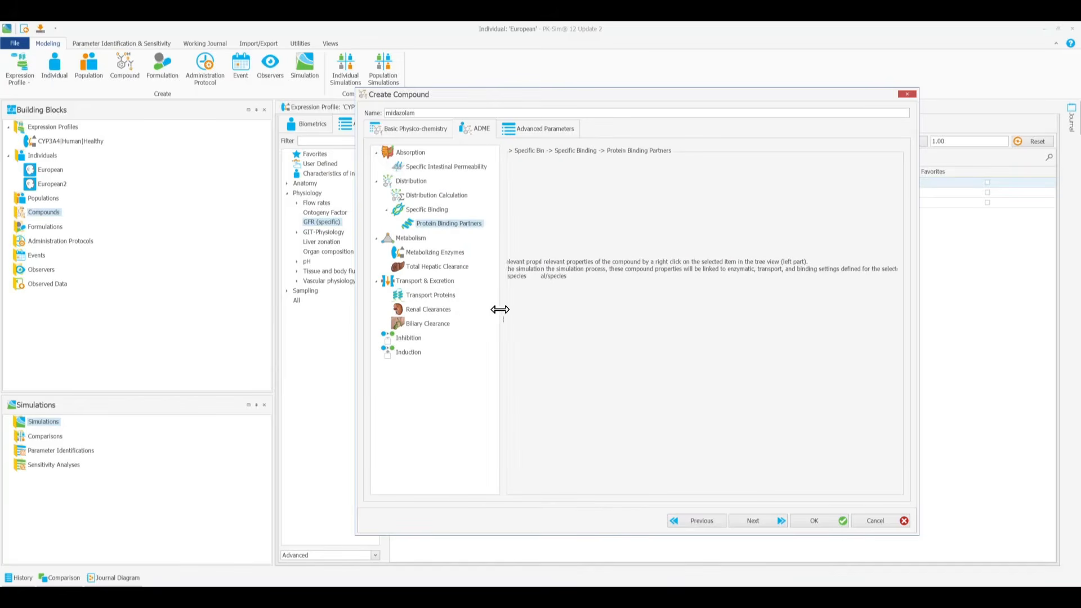
{"action": "left_click", "coordinate": [450, 253]}
{"action": "right_click", "coordinate": [452, 258]}
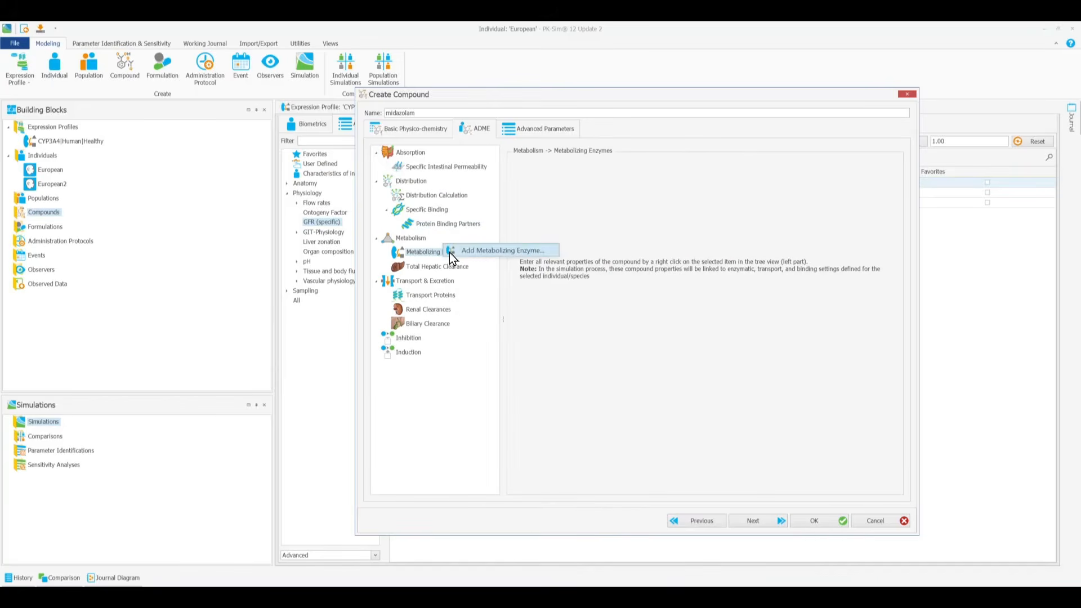
{"action": "left_click", "coordinate": [497, 252]}
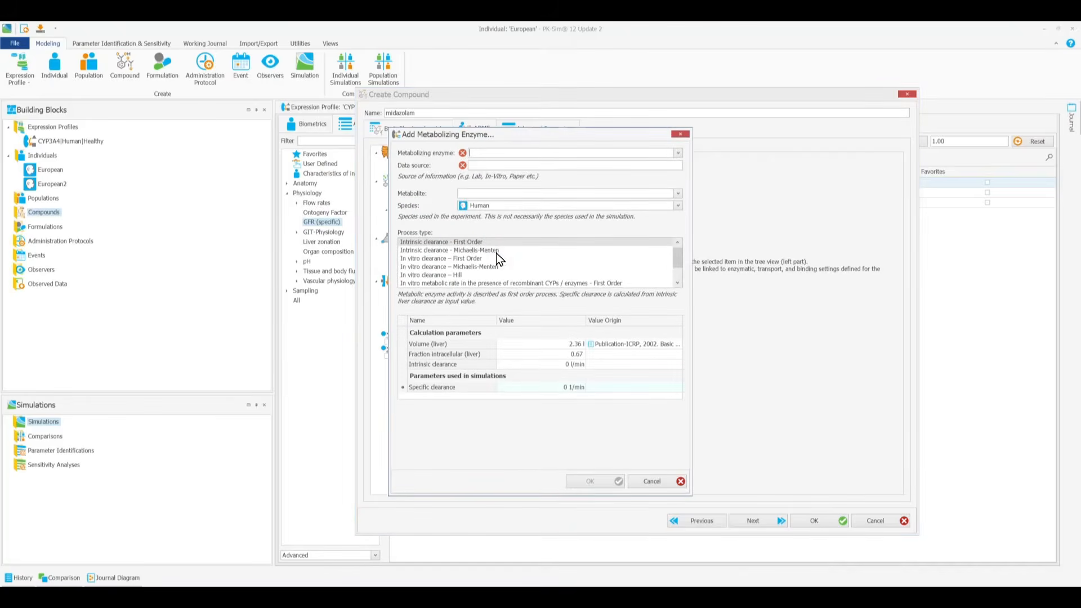
{"action": "left_click", "coordinate": [678, 153]}
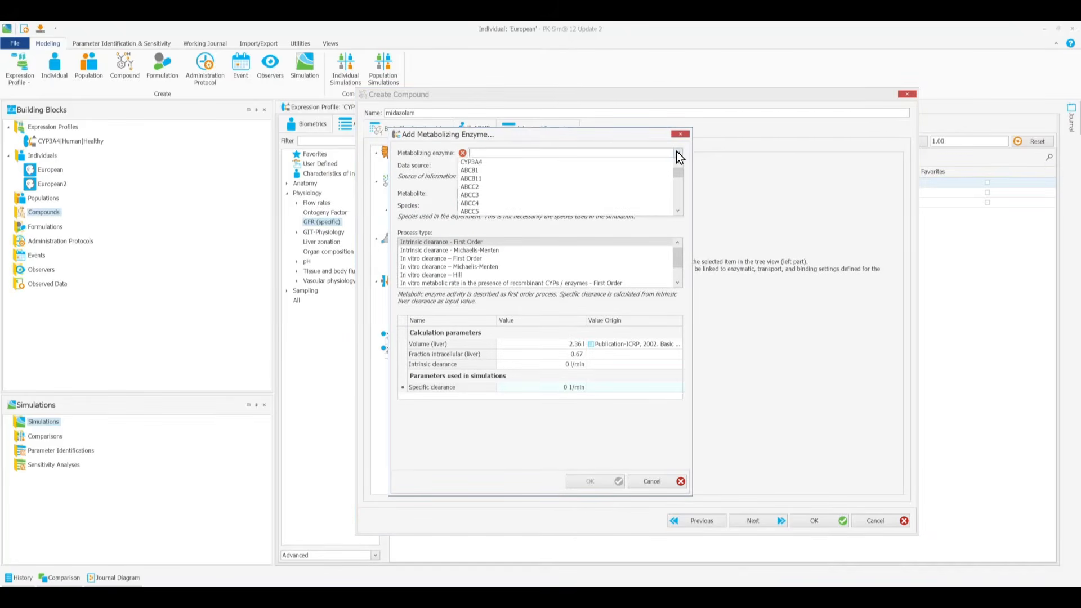
{"action": "left_click", "coordinate": [662, 163]}
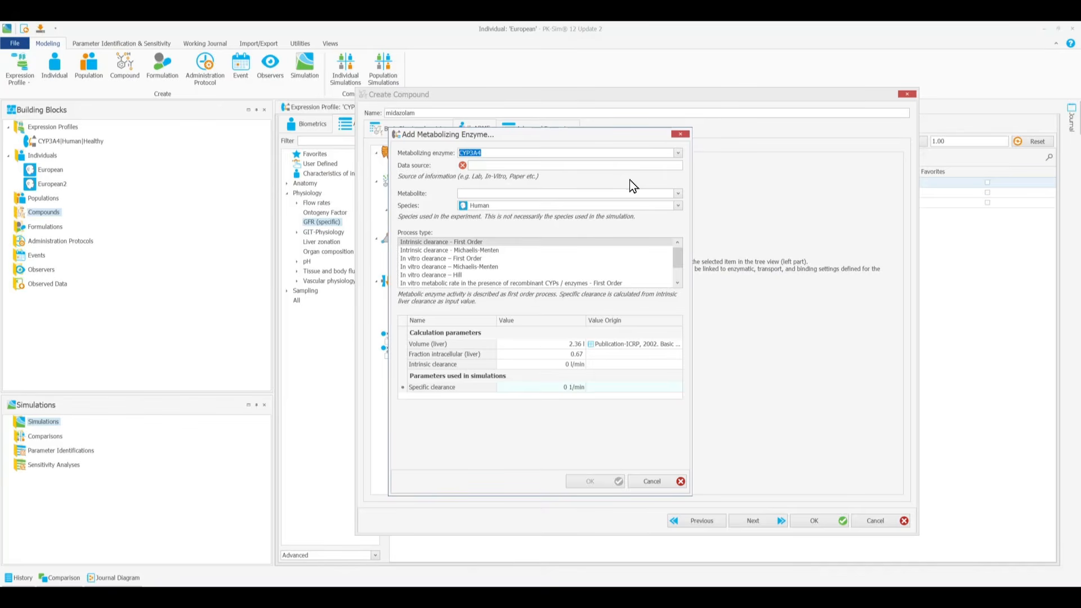
{"action": "left_click", "coordinate": [629, 165]}
{"action": "type", "text": "example"}
Step: Add the CYP3A4 process as in vitro metabolic rate in the presence of recombinant CYPs / enzymes - Michaelis-Menten with a Km of 2.73 µmol/l
{"action": "left_click_drag", "start_coordinate": [678, 258], "coordinate": [681, 272]}
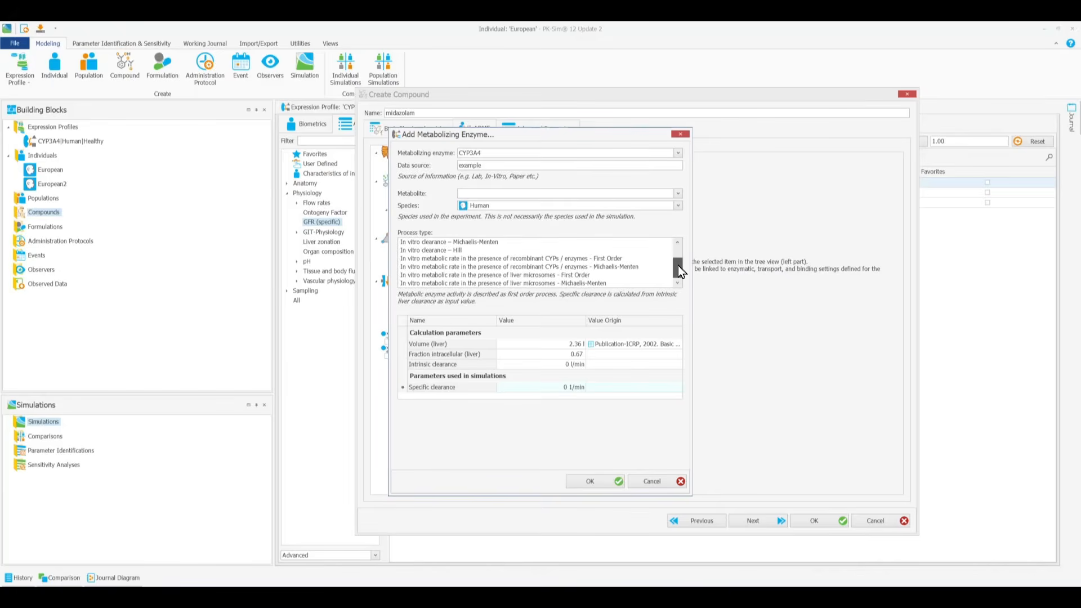
{"action": "left_click", "coordinate": [628, 267]}
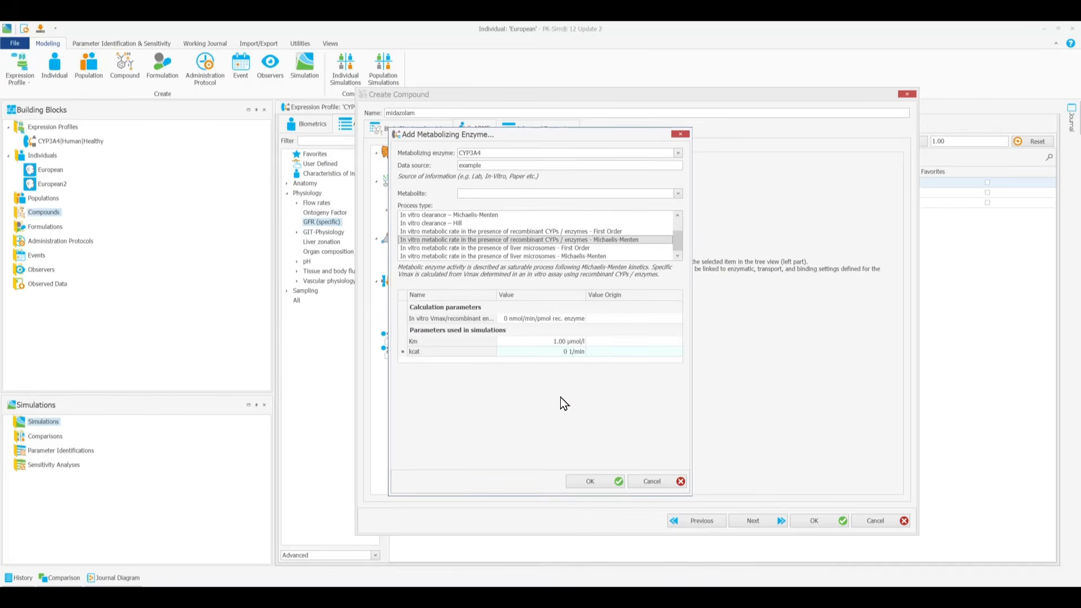
{"action": "left_click", "coordinate": [554, 341]}
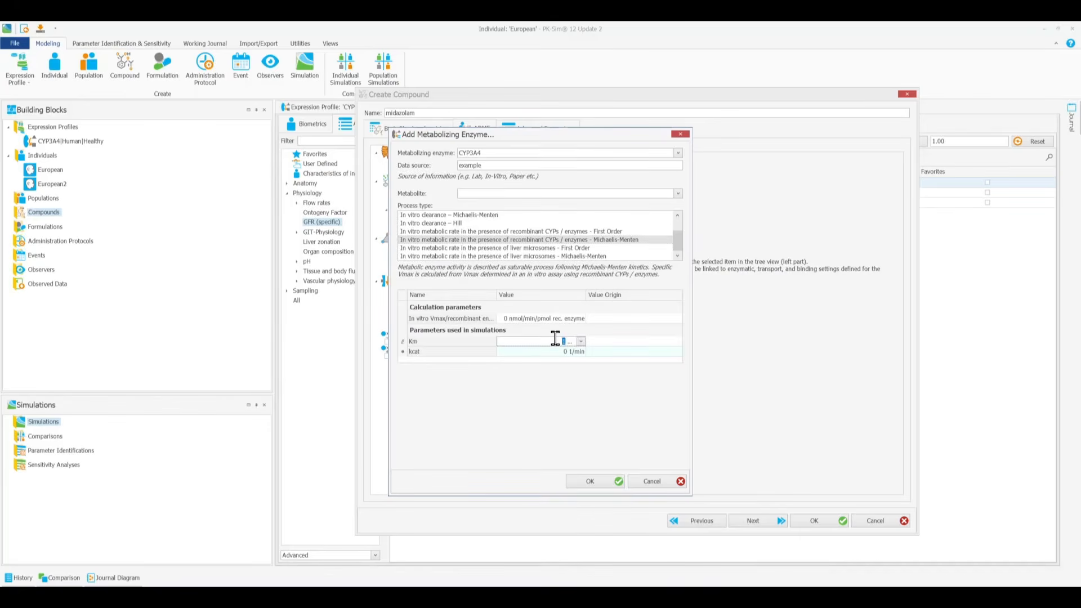
{"action": "type", "text": "2.73"}
{"action": "left_click", "coordinate": [580, 341]}
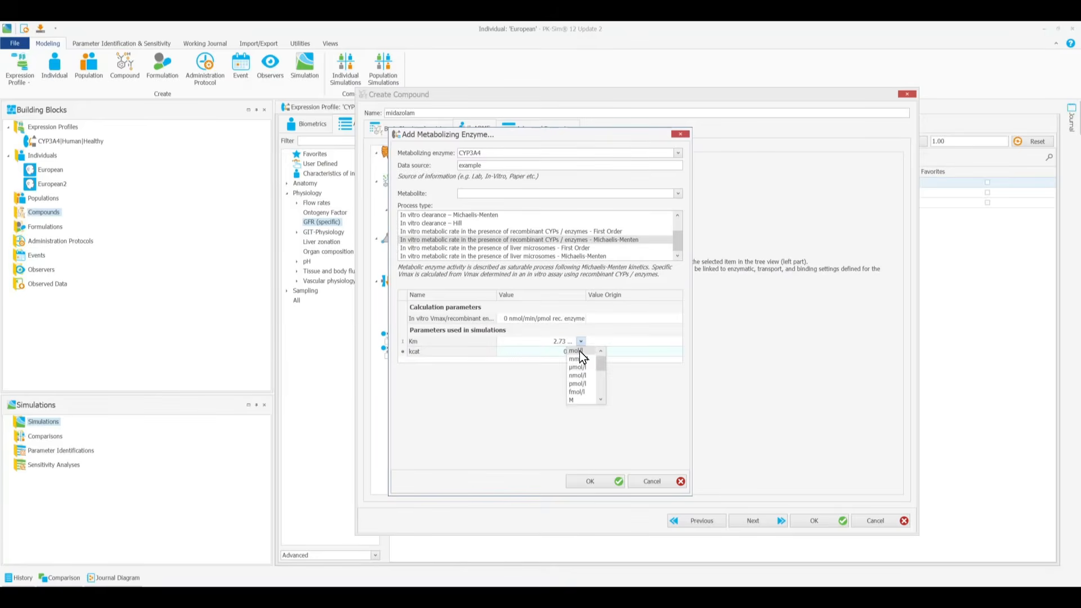
{"action": "left_click", "coordinate": [578, 367]}
{"action": "left_click", "coordinate": [591, 479]}
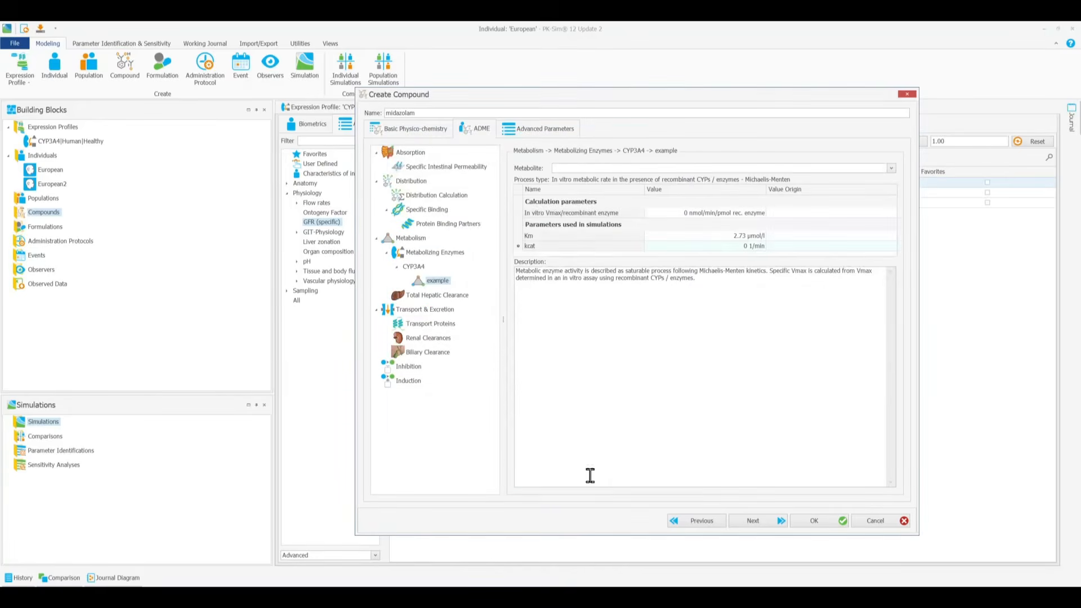
Step: Begin a renal clearance process for the compound and choose Glomerular filtration as the process type
{"action": "left_click", "coordinate": [439, 324]}
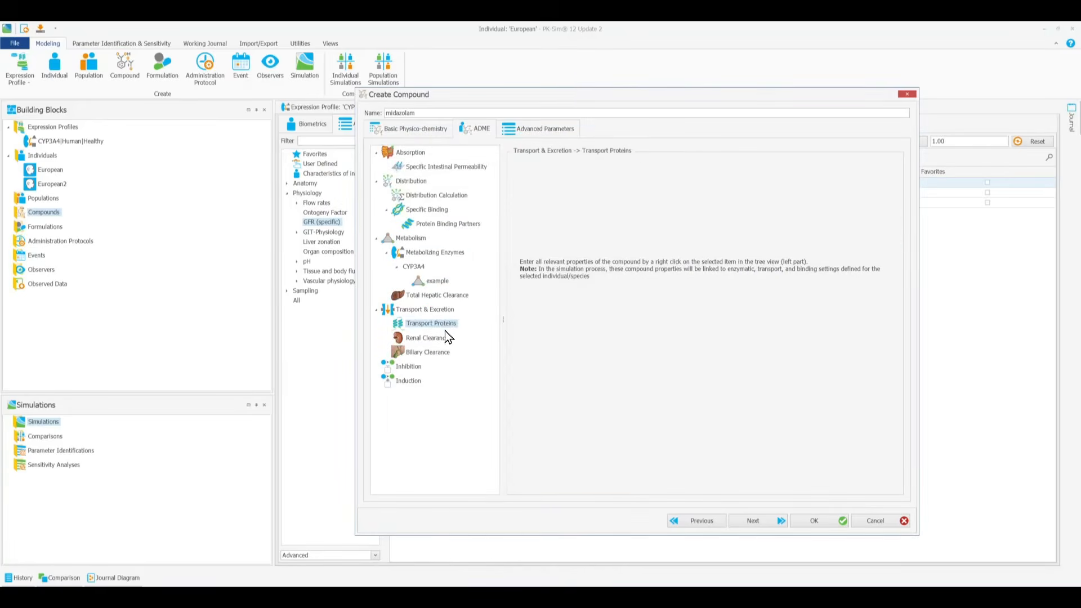
{"action": "left_click", "coordinate": [442, 338]}
{"action": "left_click", "coordinate": [434, 352]}
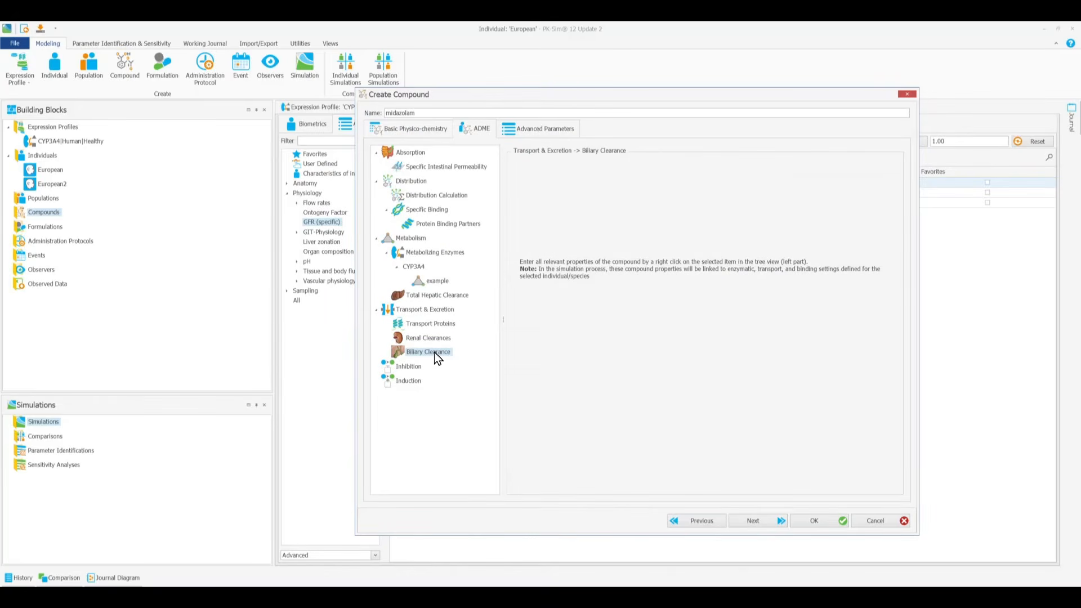
{"action": "left_click", "coordinate": [437, 340]}
{"action": "right_click", "coordinate": [437, 340]}
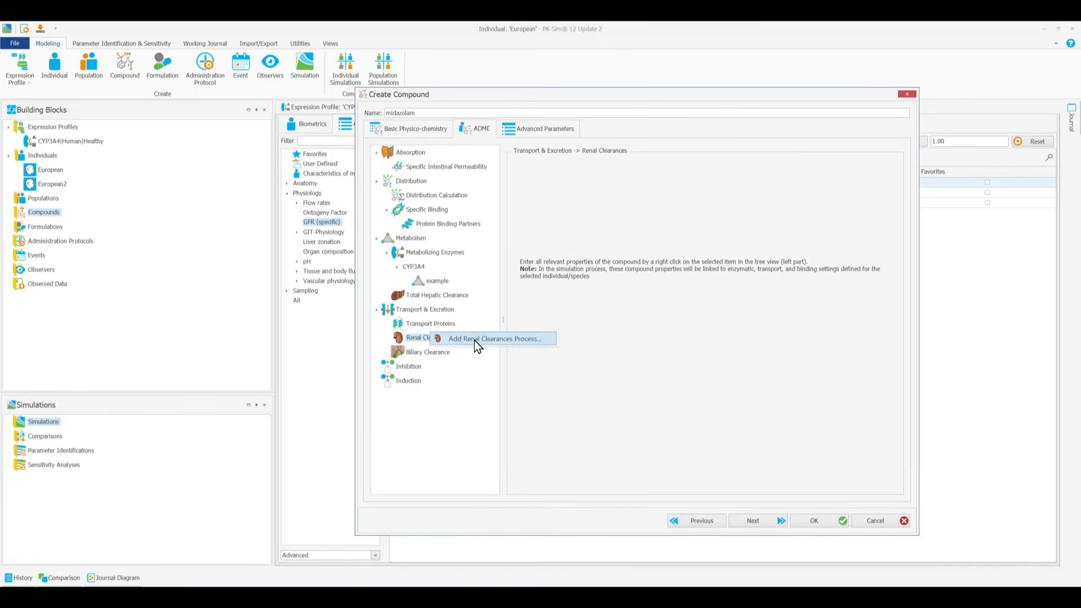
{"action": "left_click", "coordinate": [474, 340]}
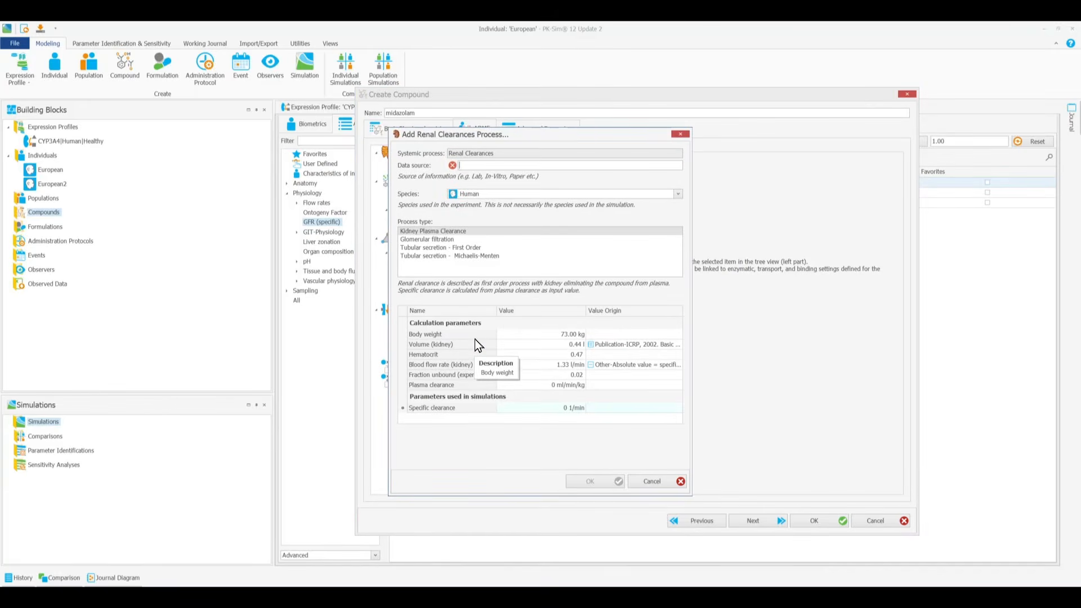
{"action": "left_click", "coordinate": [456, 240]}
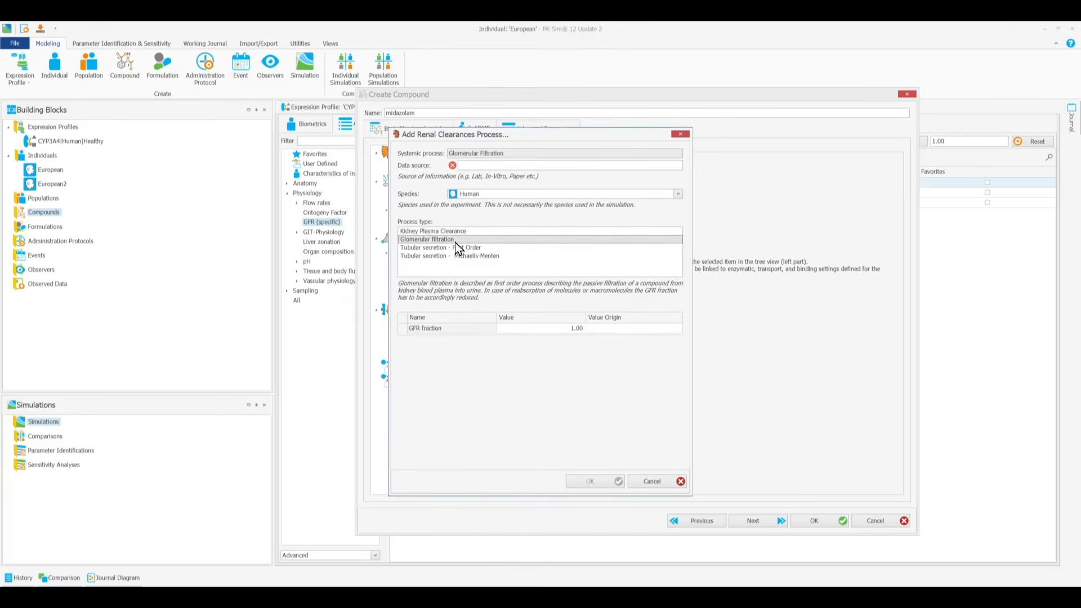
Step: Add the glomerular filtration process with a GFR fraction of 1.00 and the data source "assumed"
{"action": "left_click", "coordinate": [581, 331]}
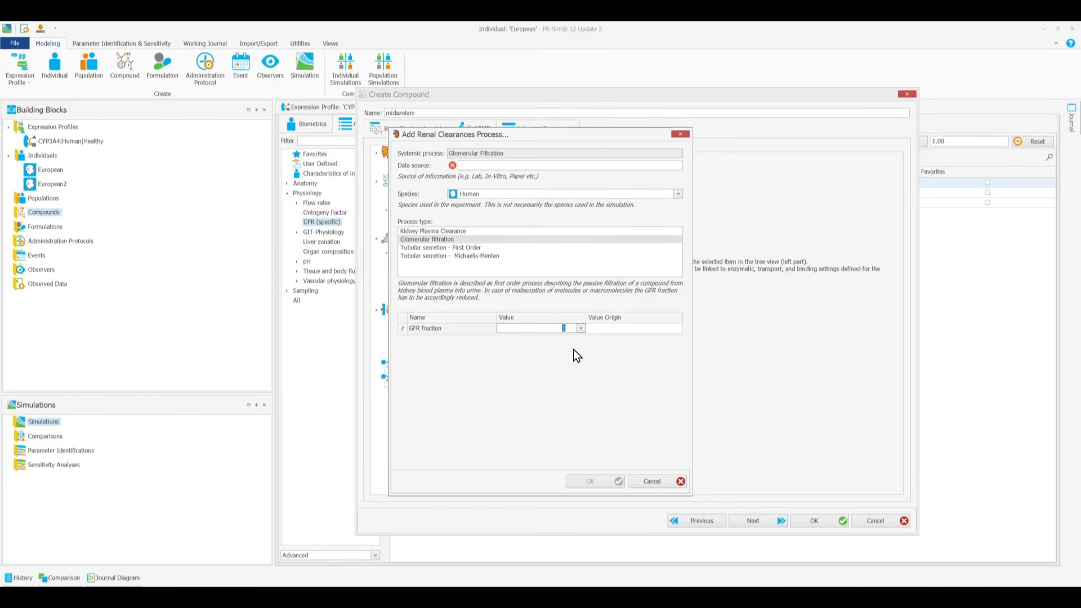
{"action": "left_click", "coordinate": [580, 329]}
{"action": "key", "text": "Return"}
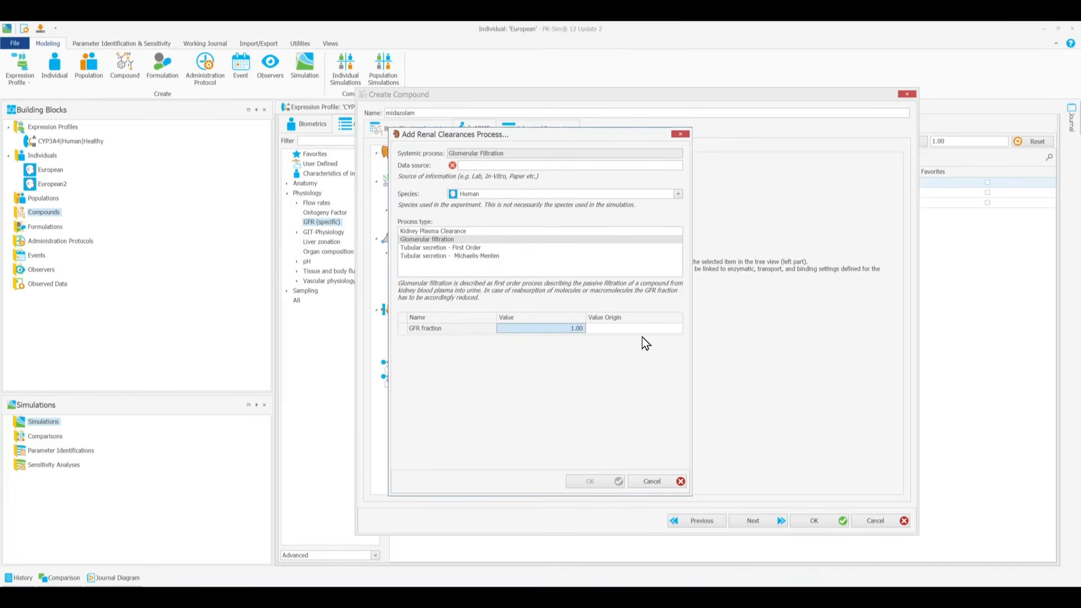
{"action": "mouse_move", "coordinate": [636, 334]}
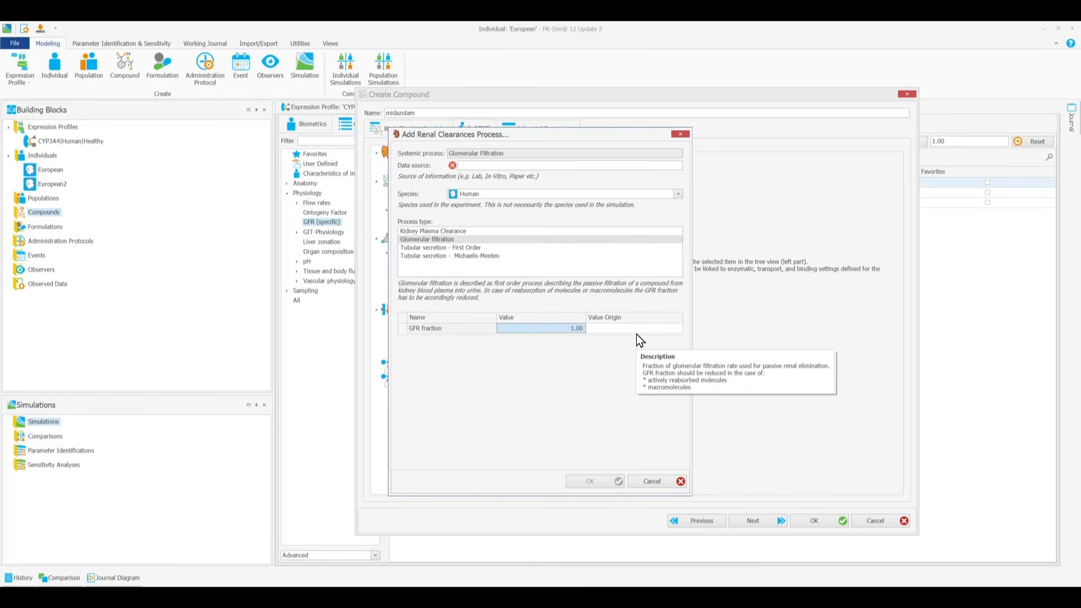
{"action": "left_click", "coordinate": [549, 167]}
{"action": "type", "text": "assumed"}
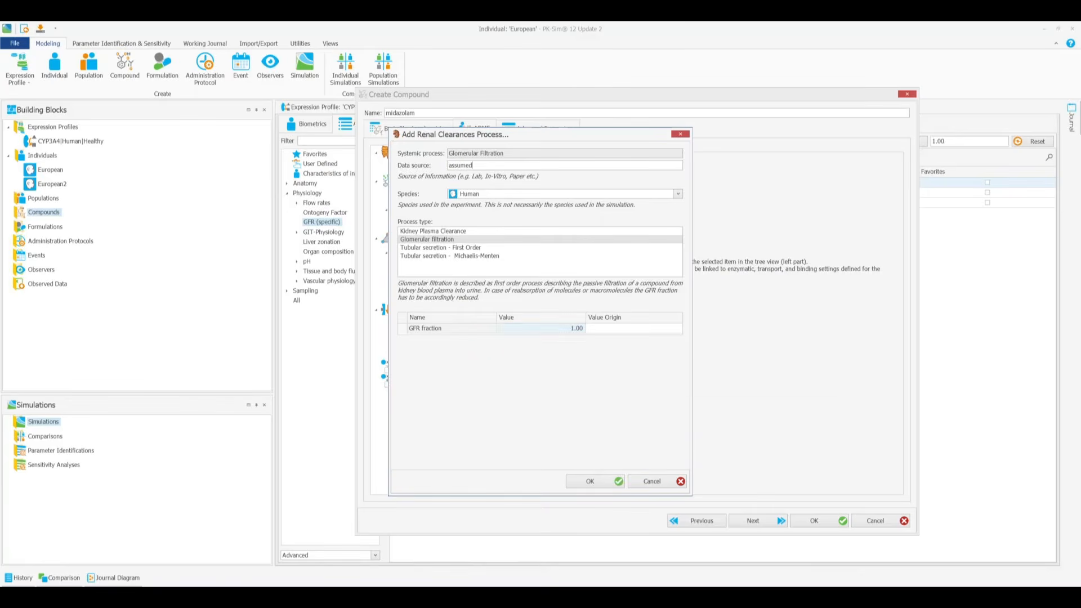
{"action": "left_click", "coordinate": [596, 479]}
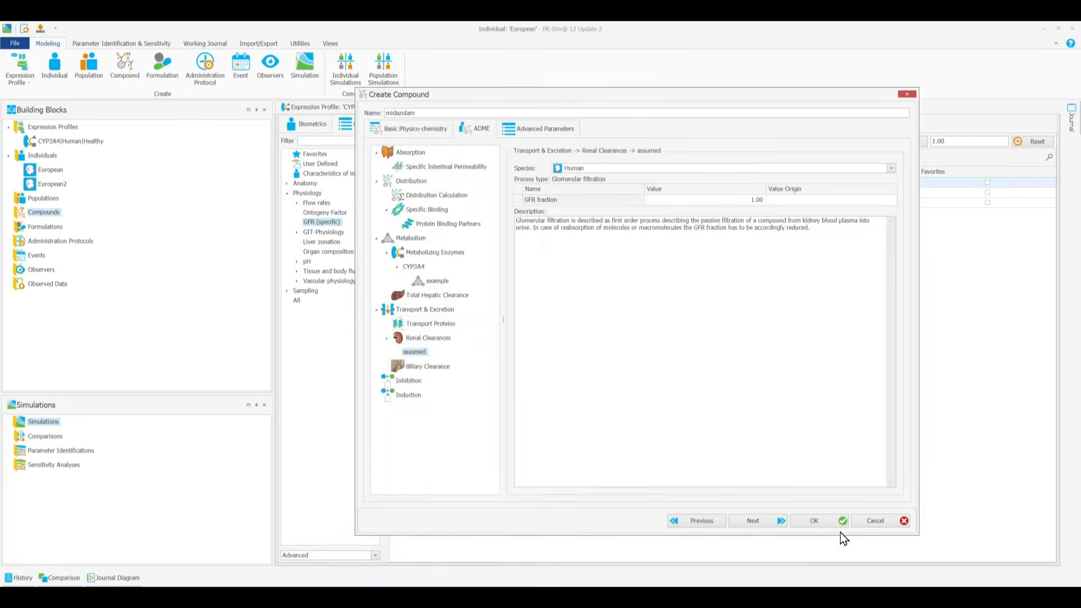
Step: Finish creating the midazolam compound and bring up the available actions for its building block
{"action": "left_click", "coordinate": [816, 521]}
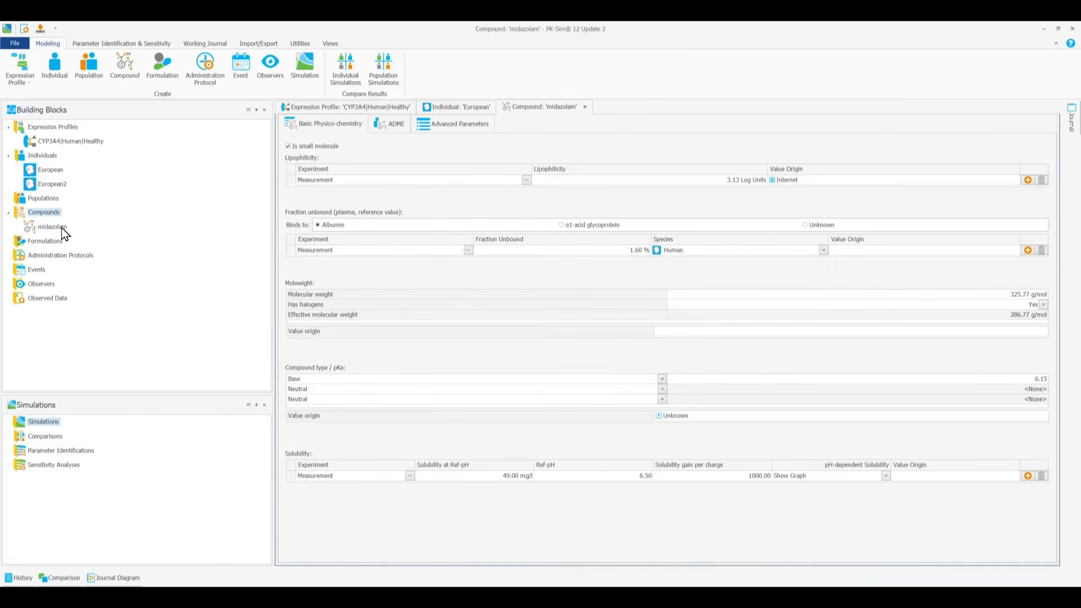
{"action": "right_click", "coordinate": [62, 227]}
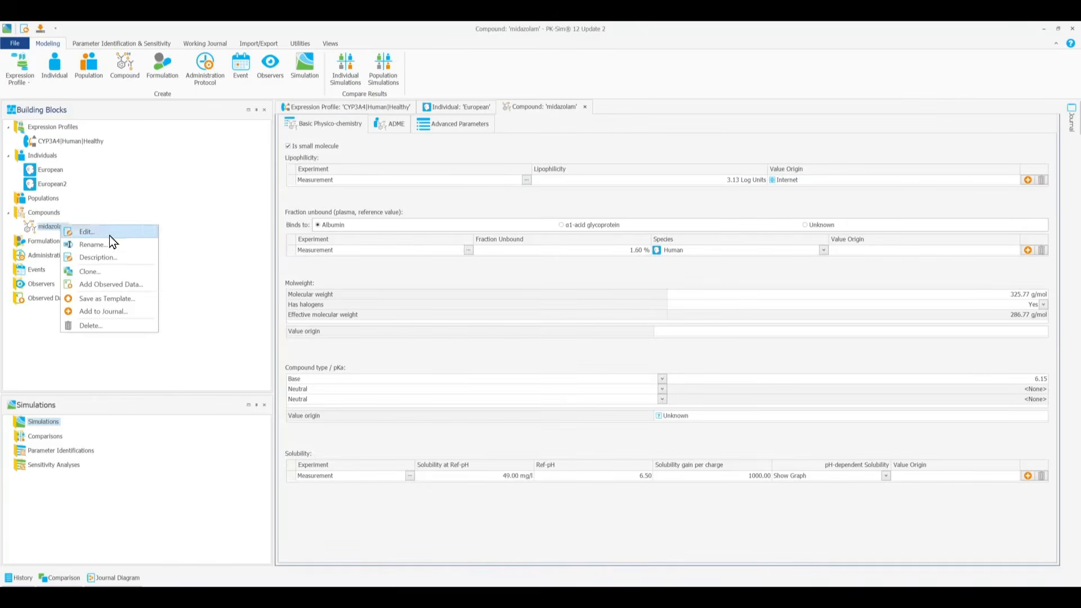